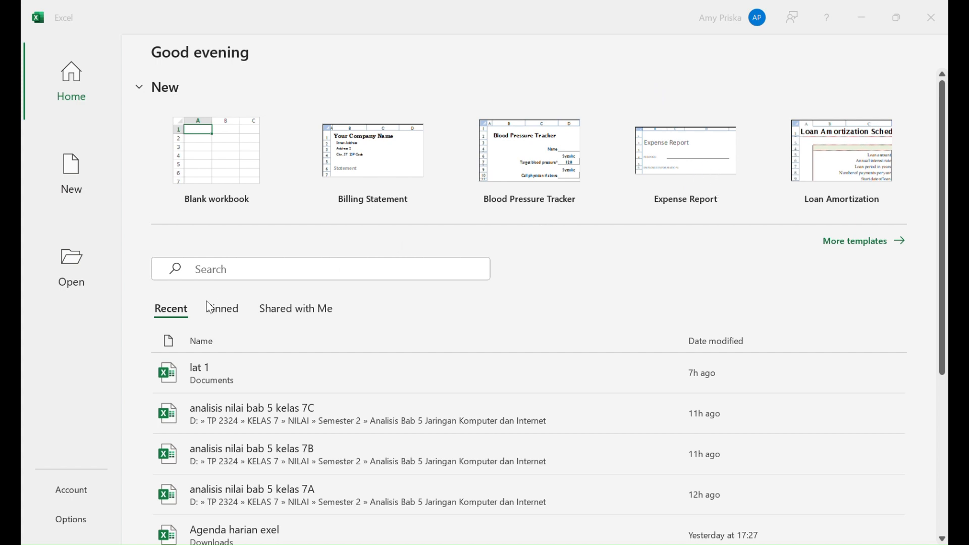
Create a new blank workbook.
{"action": "left_click", "coordinate": [98, 366]}
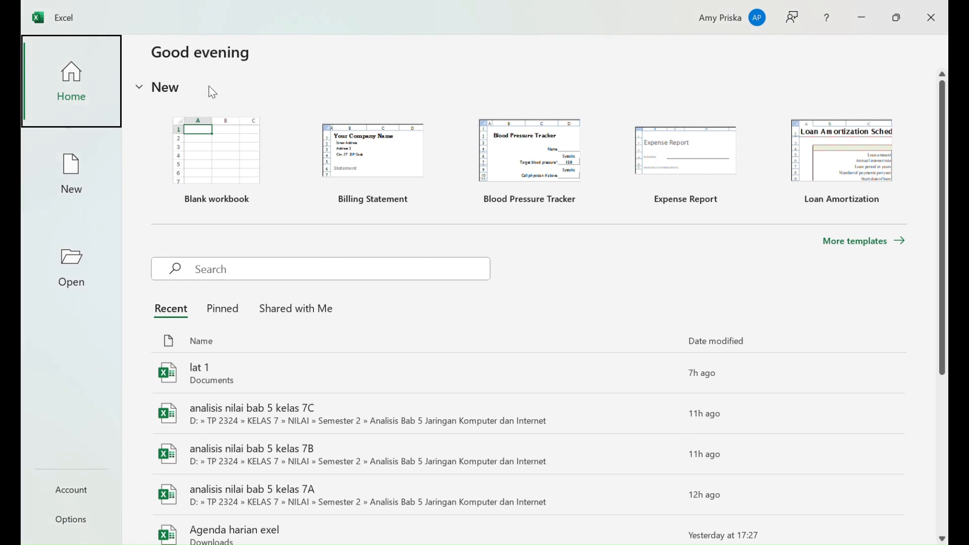
{"action": "left_click", "coordinate": [217, 199]}
{"action": "left_click", "coordinate": [235, 175]}
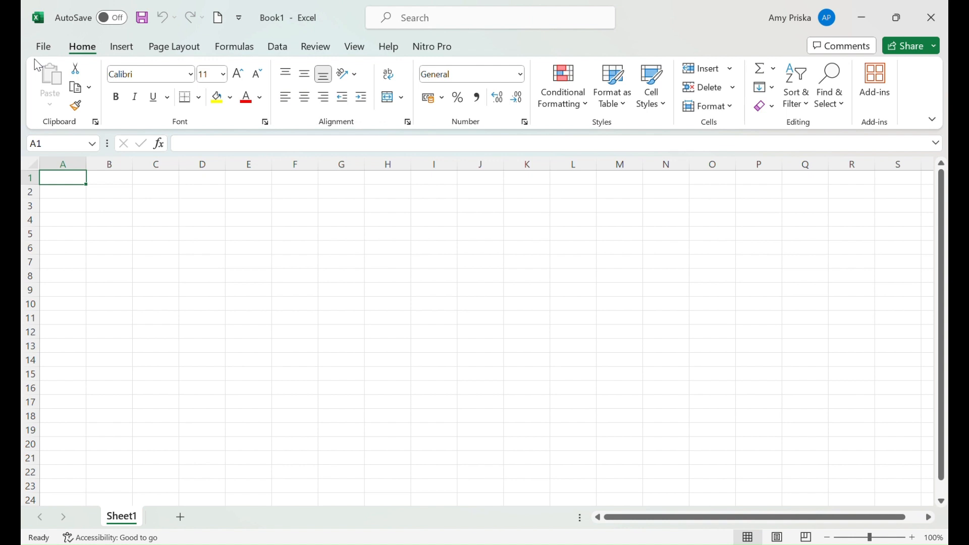
Examine the file-management options and the Insert, Page Layout, Formulas, Data, Review, View, Help and Nitro Pro commands, ending on the Home commands.
{"action": "left_click", "coordinate": [44, 48]}
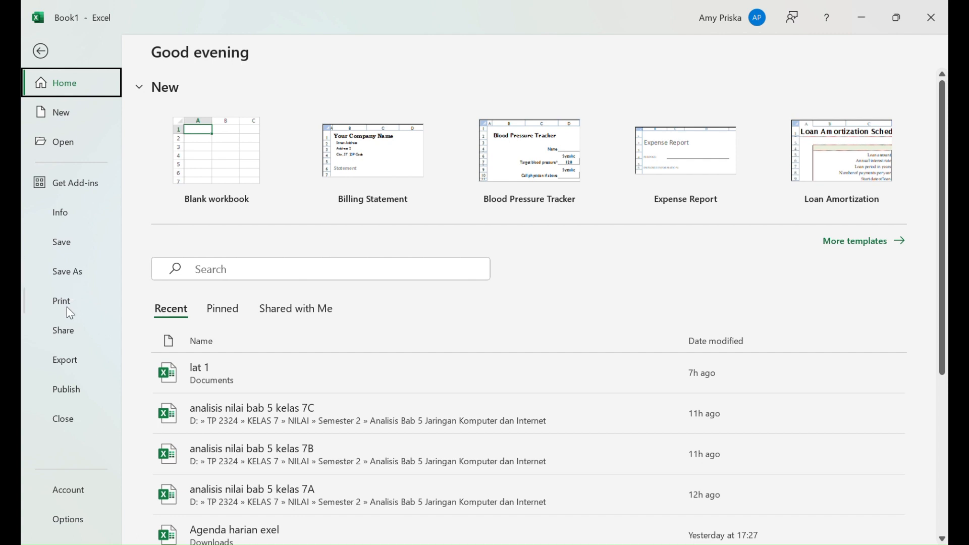
{"action": "left_click", "coordinate": [32, 47]}
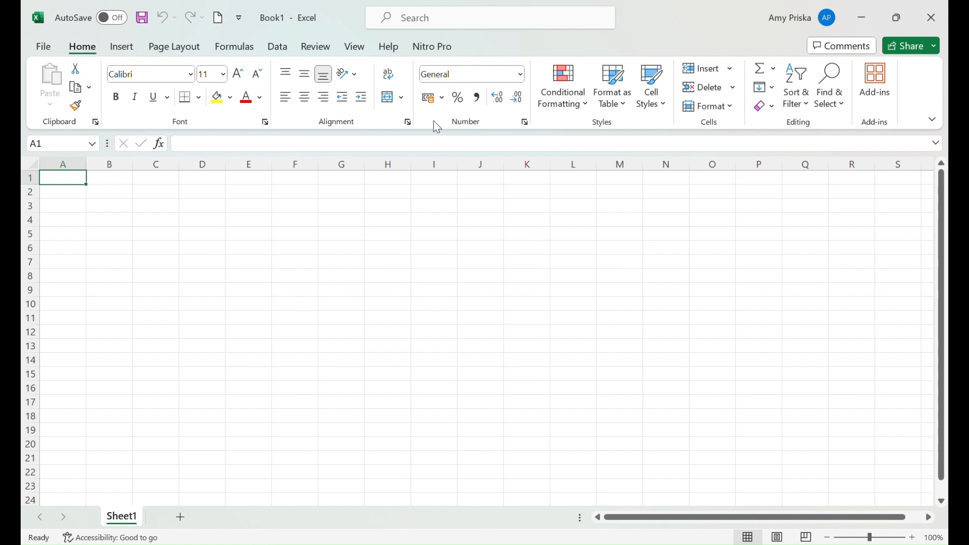
{"action": "left_click", "coordinate": [132, 53]}
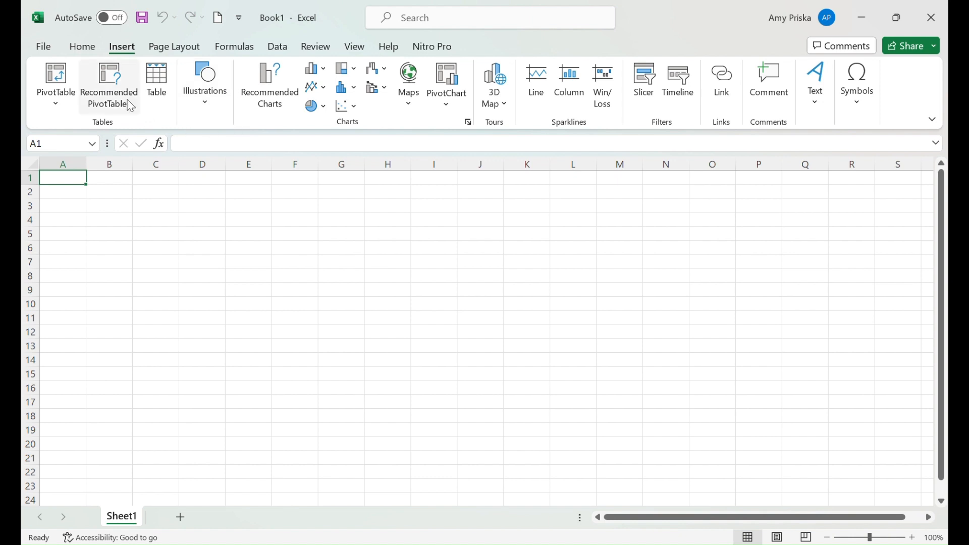
{"action": "left_click", "coordinate": [192, 100]}
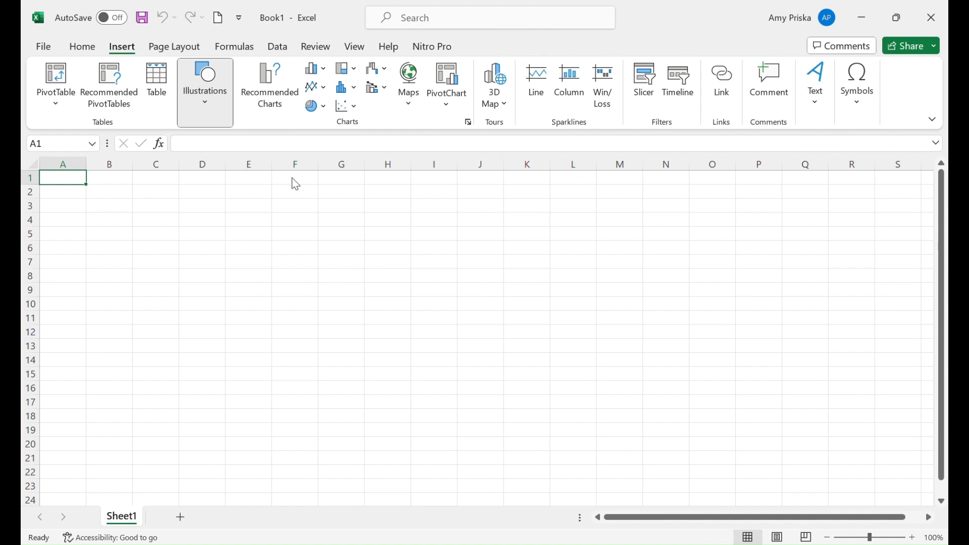
{"action": "left_click", "coordinate": [171, 47]}
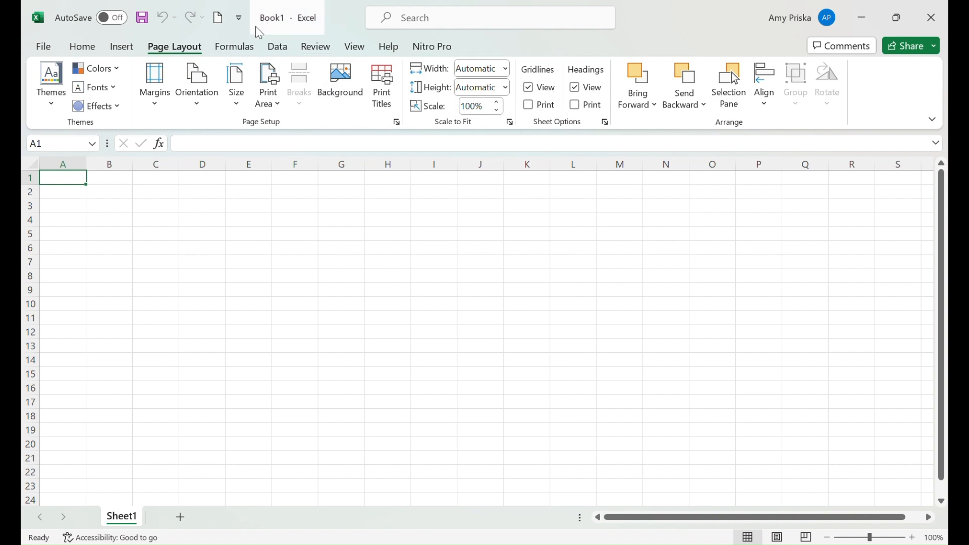
{"action": "left_click", "coordinate": [239, 46]}
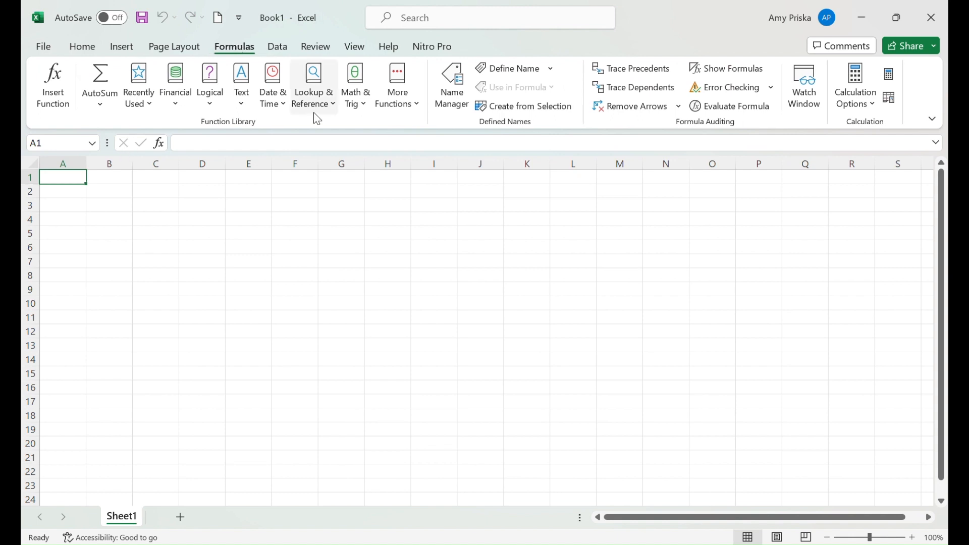
{"action": "left_click", "coordinate": [279, 54]}
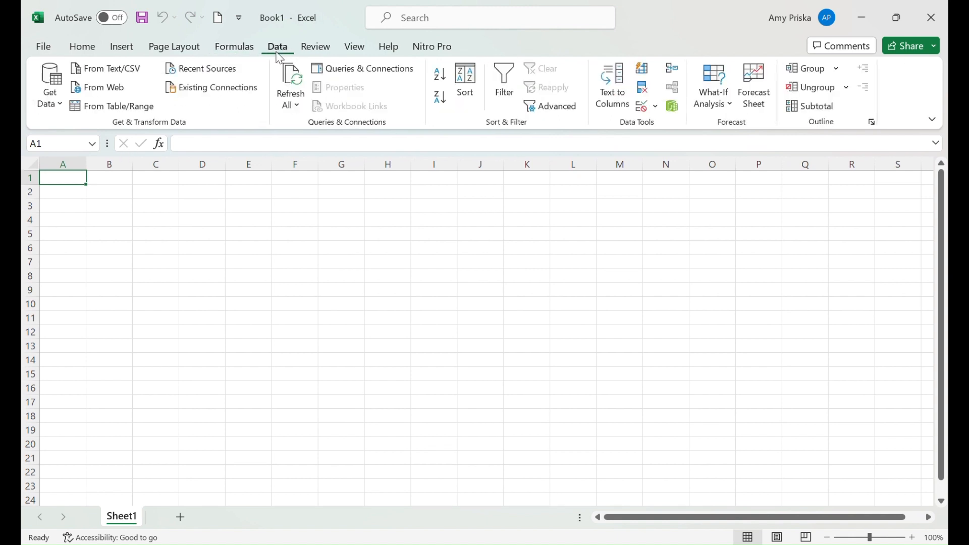
{"action": "left_click", "coordinate": [316, 47]}
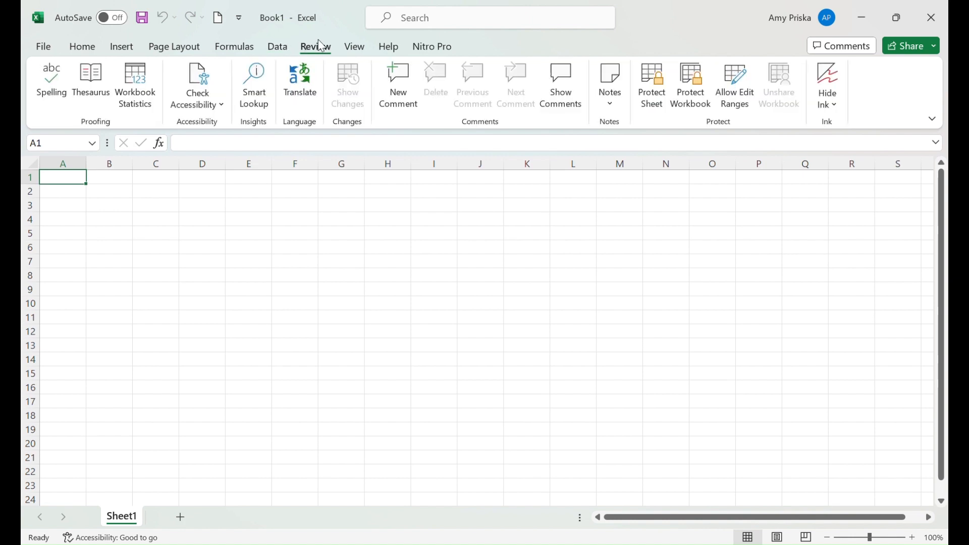
{"action": "left_click", "coordinate": [356, 48]}
{"action": "left_click", "coordinate": [388, 47]}
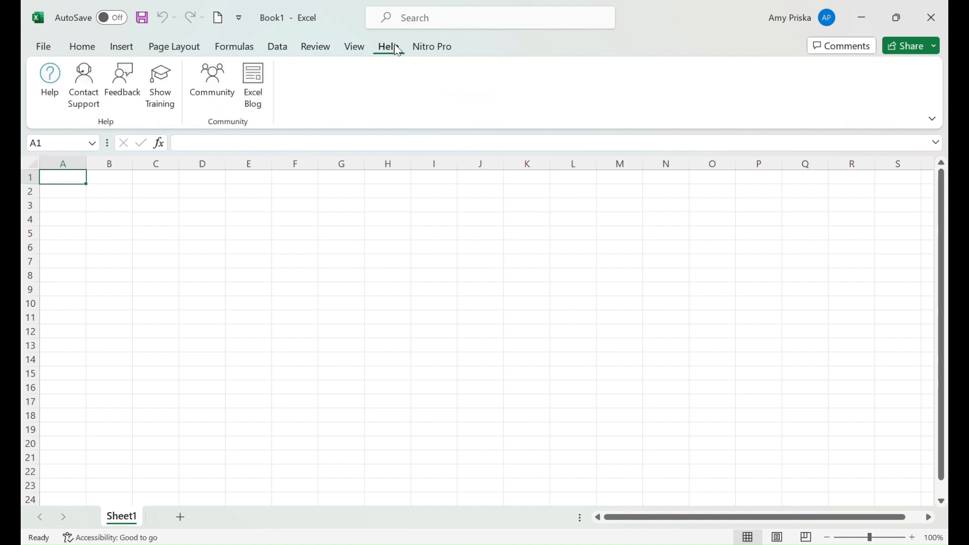
{"action": "left_click", "coordinate": [433, 47]}
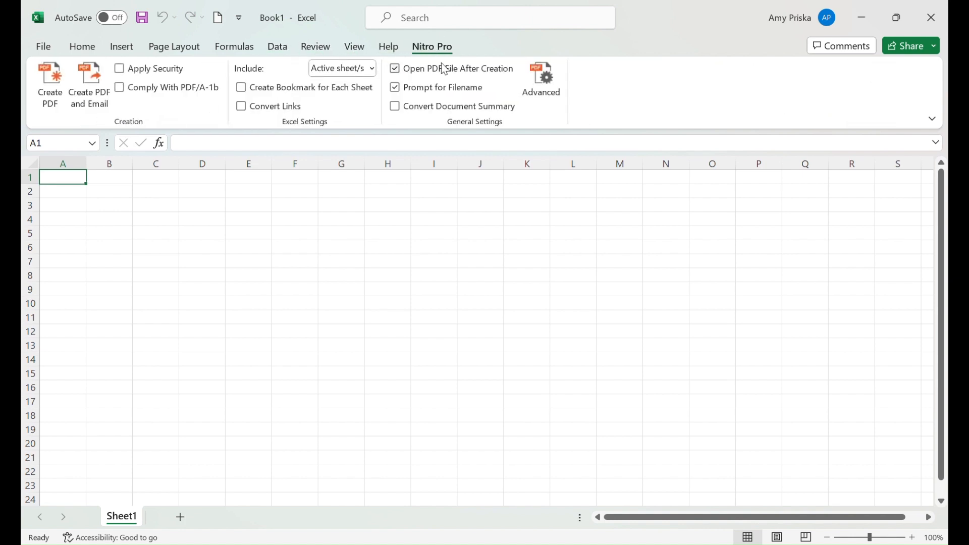
{"action": "left_click", "coordinate": [82, 47]}
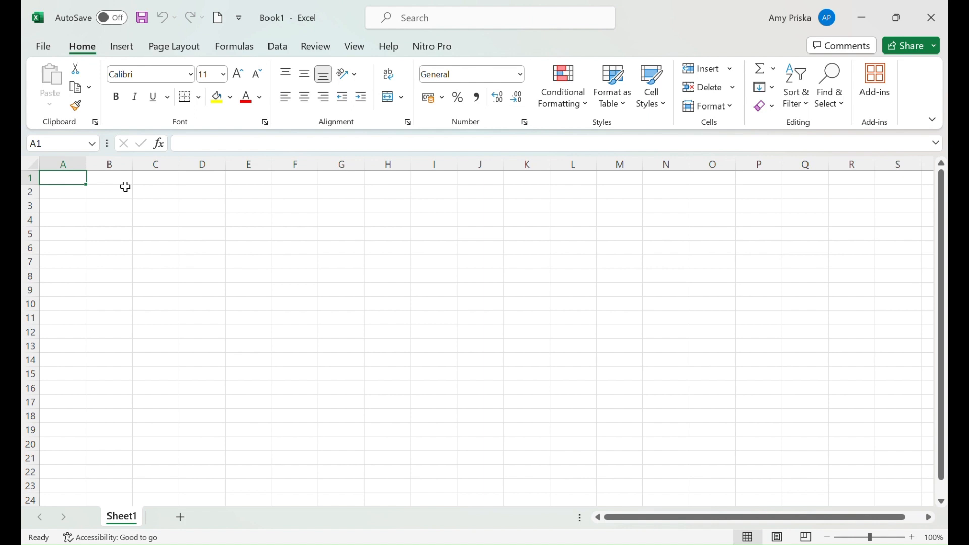
Move the active cell one cell at a time in all four directions across the empty grid, starting from B4.
{"action": "left_click", "coordinate": [126, 219]}
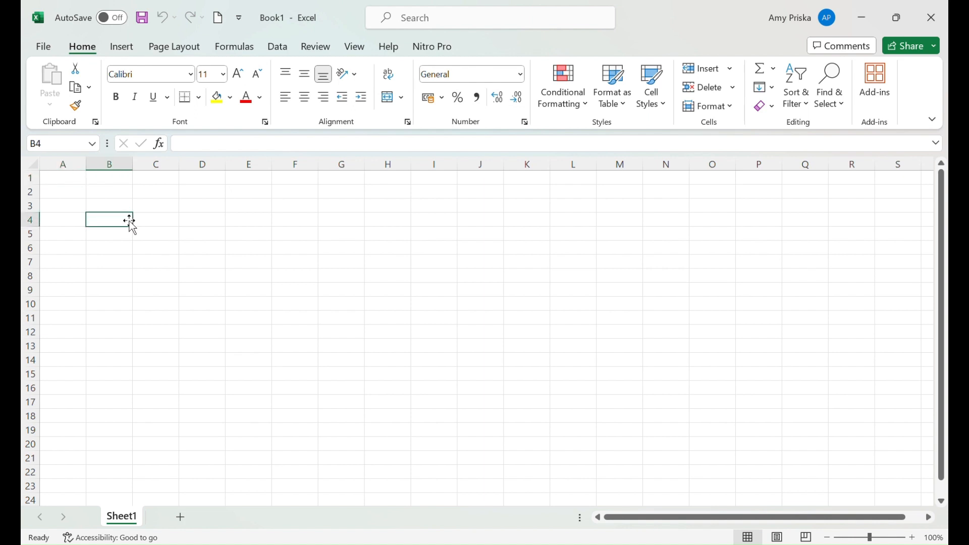
{"action": "key", "text": "Right"}
{"action": "key", "text": "Right"}
{"action": "key", "text": "Right"}
{"action": "key", "text": "Right"}
{"action": "key", "text": "Right"}
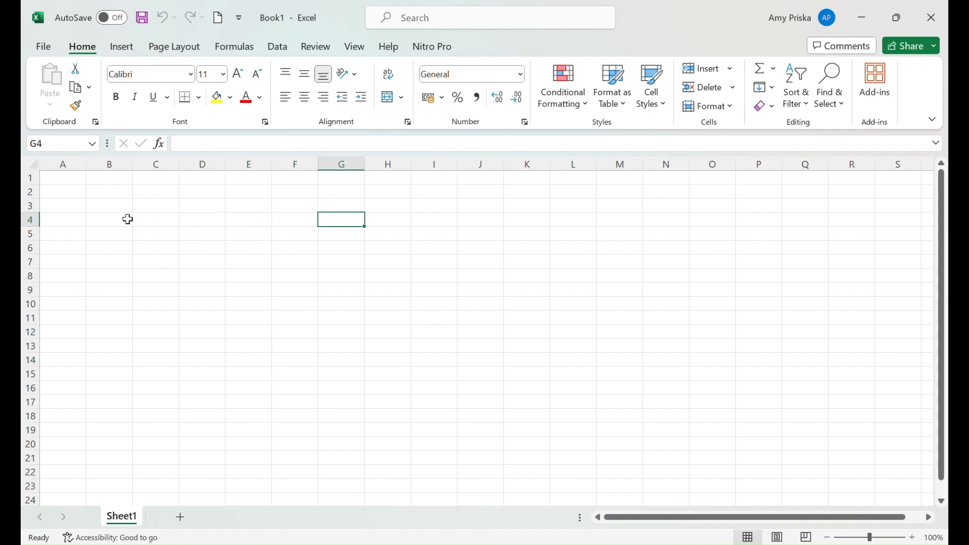
{"action": "key", "text": "Down"}
{"action": "key", "text": "Down"}
{"action": "key", "text": "Down"}
{"action": "key", "text": "Down"}
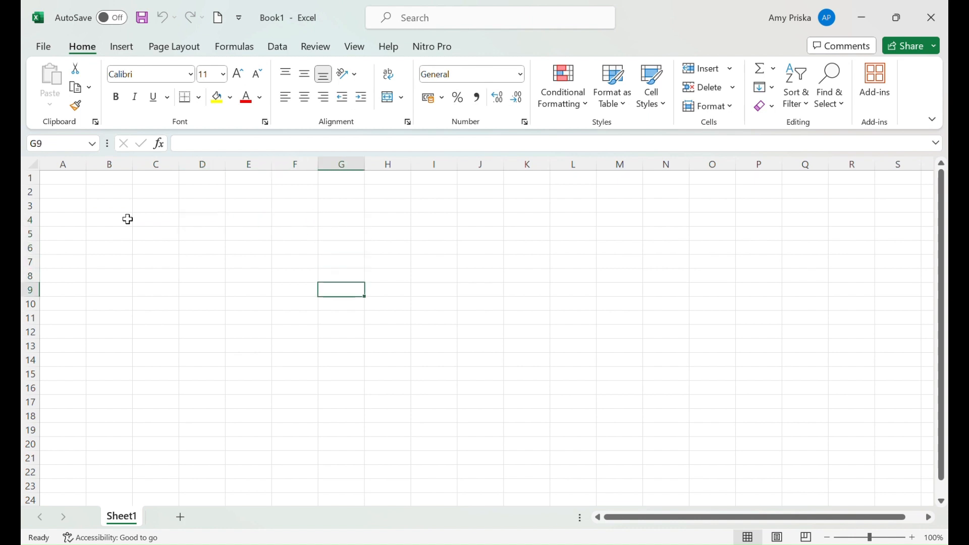
{"action": "key", "text": "Up"}
{"action": "key", "text": "Up"}
{"action": "key", "text": "Left"}
{"action": "key", "text": "Left"}
{"action": "key", "text": "Left"}
{"action": "key", "text": "Left"}
{"action": "key", "text": "Left"}
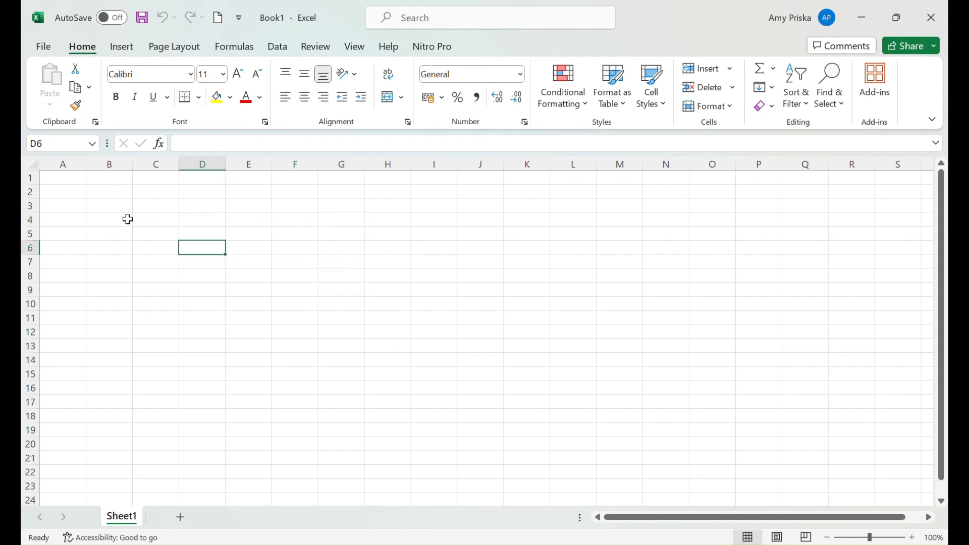
{"action": "key", "text": "Down"}
{"action": "key", "text": "Down"}
{"action": "key", "text": "Down"}
{"action": "key", "text": "Right"}
{"action": "key", "text": "Right"}
{"action": "key", "text": "Right"}
{"action": "key", "text": "Right"}
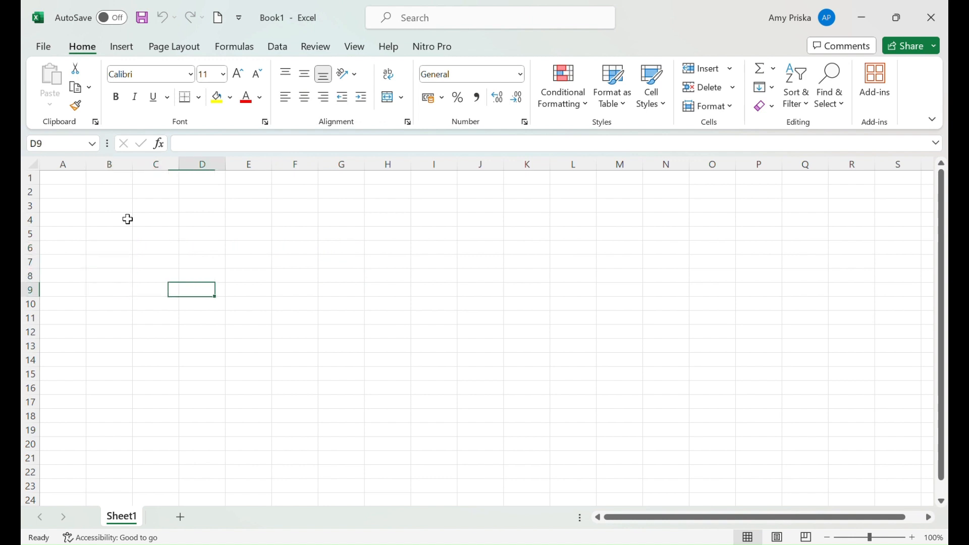
{"action": "left_click", "coordinate": [128, 219]}
{"action": "key", "text": "Up"}
{"action": "key", "text": "Down"}
{"action": "key", "text": "Down"}
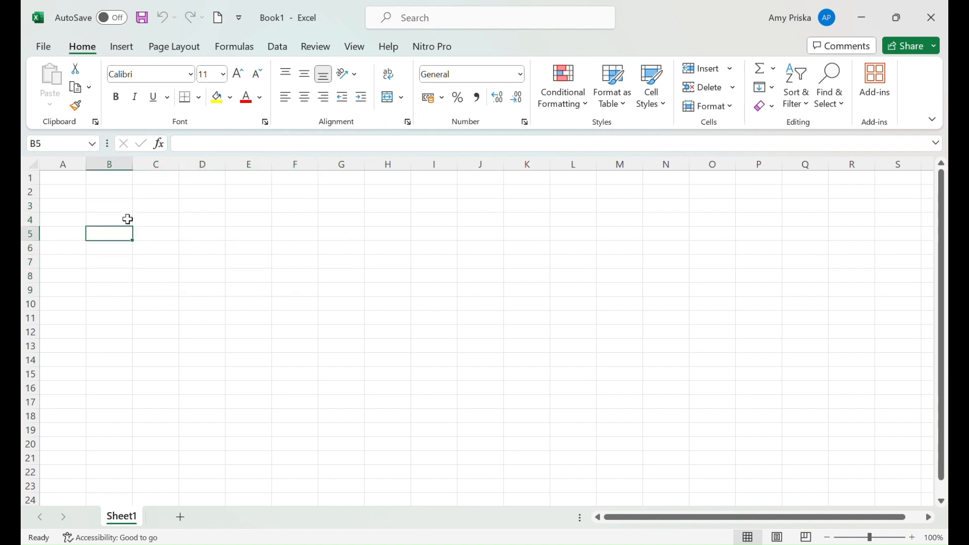
{"action": "key", "text": "Down"}
Select the cell range B4:N14, and after clearing it select columns A through E one at a time.
{"action": "left_click_drag", "start_coordinate": [125, 223], "coordinate": [654, 357]}
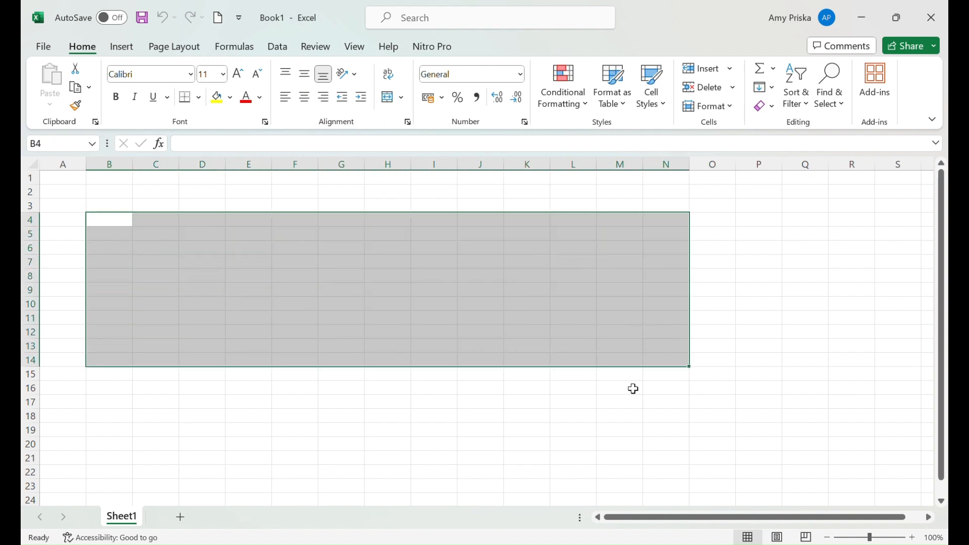
{"action": "left_click", "coordinate": [765, 276]}
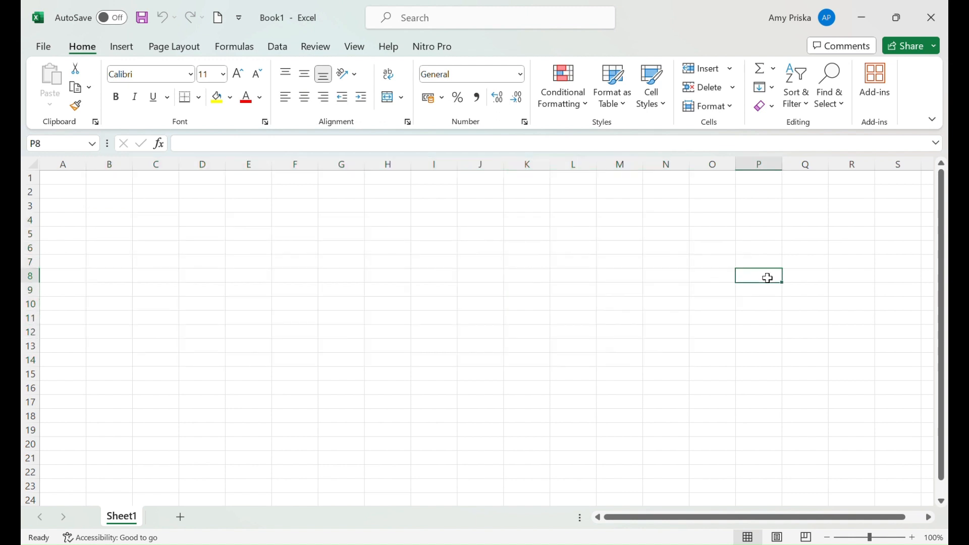
{"action": "left_click", "coordinate": [75, 172]}
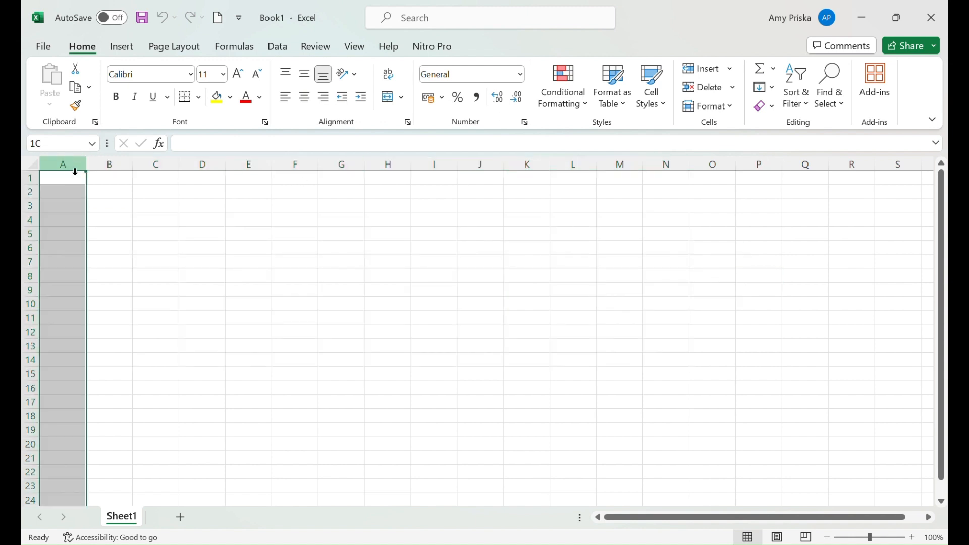
{"action": "left_click", "coordinate": [105, 171]}
{"action": "left_click", "coordinate": [171, 172]}
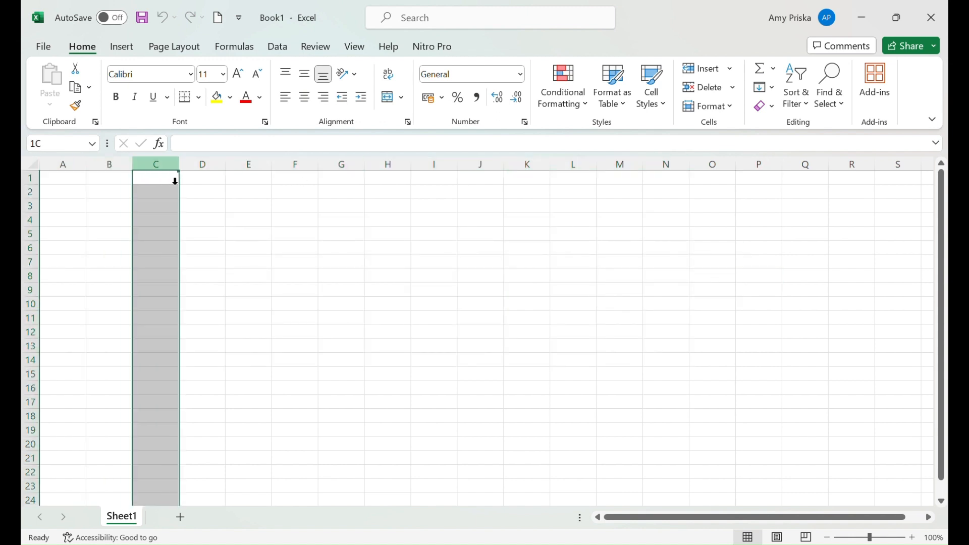
{"action": "left_click", "coordinate": [199, 173]}
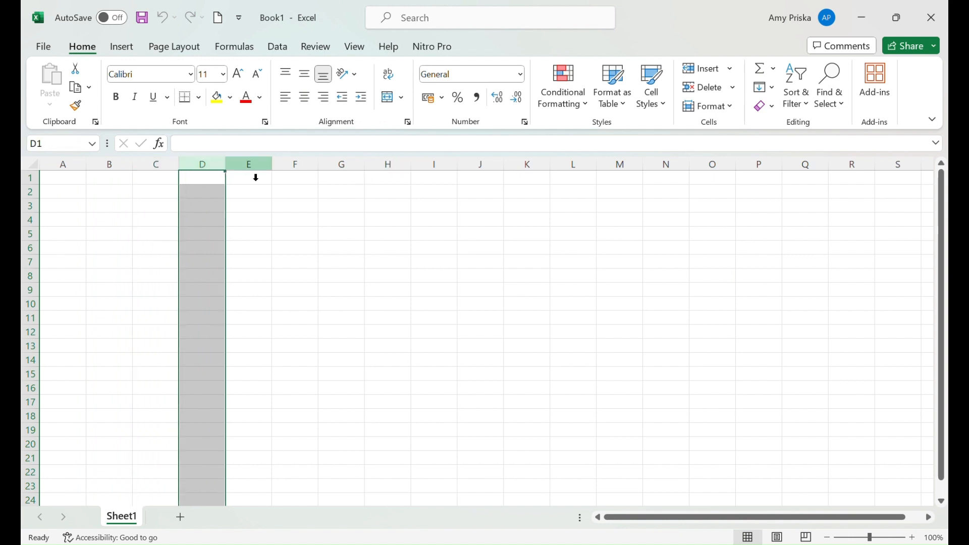
{"action": "left_click", "coordinate": [252, 165]}
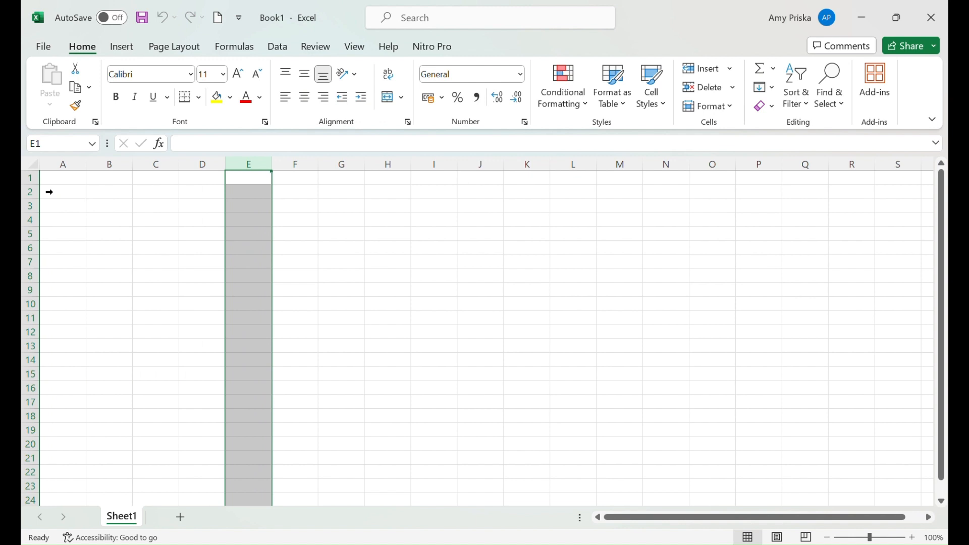
Select the whole of row 2, and after clearing it select the cell range D2:R22.
{"action": "left_click", "coordinate": [43, 190]}
{"action": "left_click", "coordinate": [33, 193]}
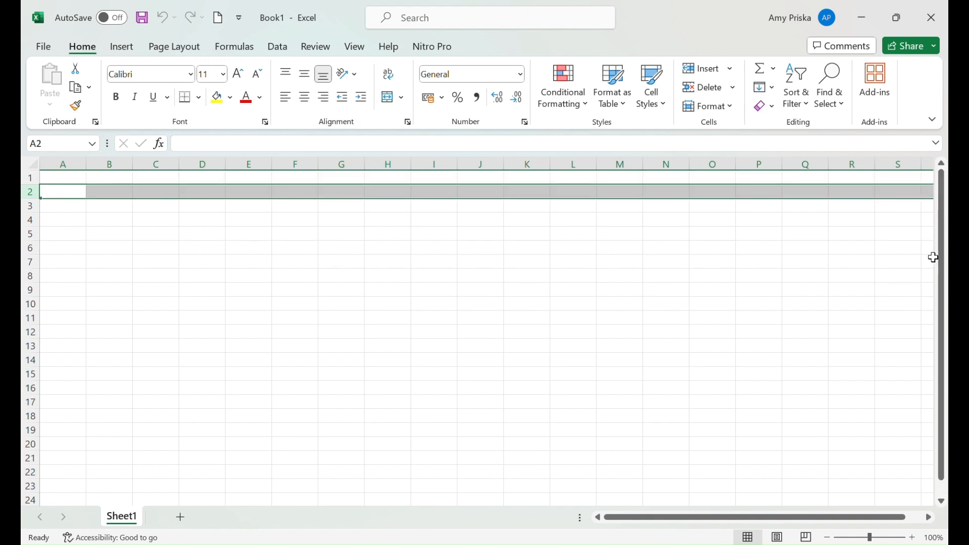
{"action": "left_click", "coordinate": [400, 262]}
{"action": "left_click", "coordinate": [374, 225]}
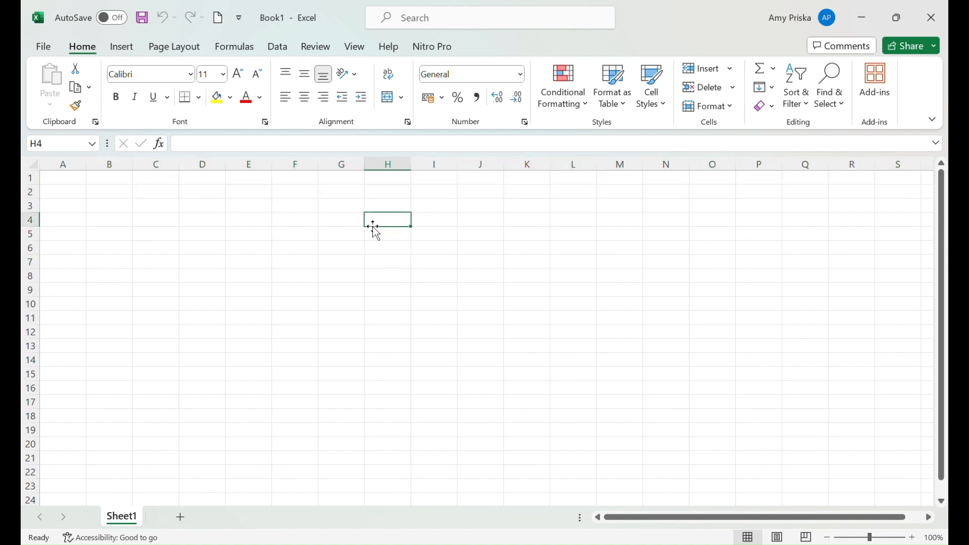
{"action": "left_click_drag", "start_coordinate": [201, 196], "coordinate": [863, 472]}
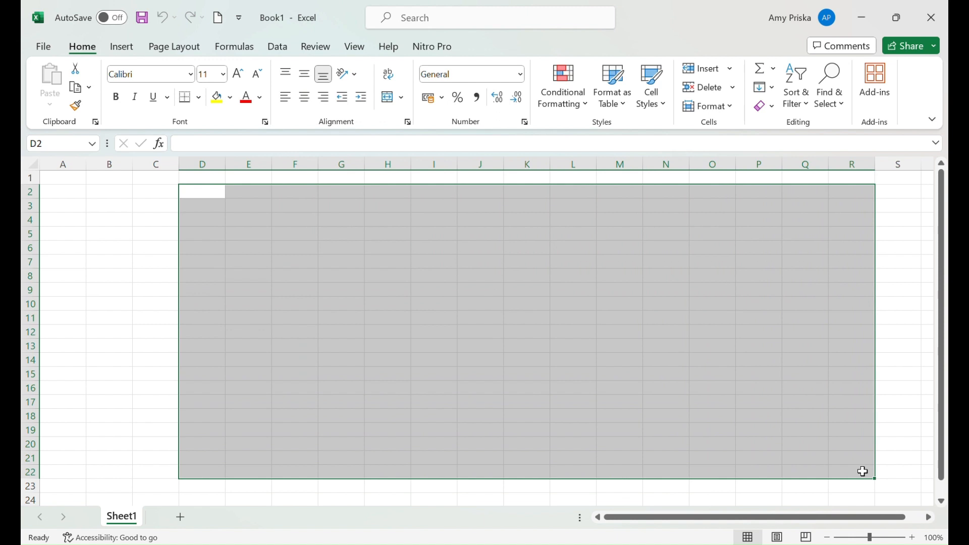
{"action": "left_click", "coordinate": [429, 237]}
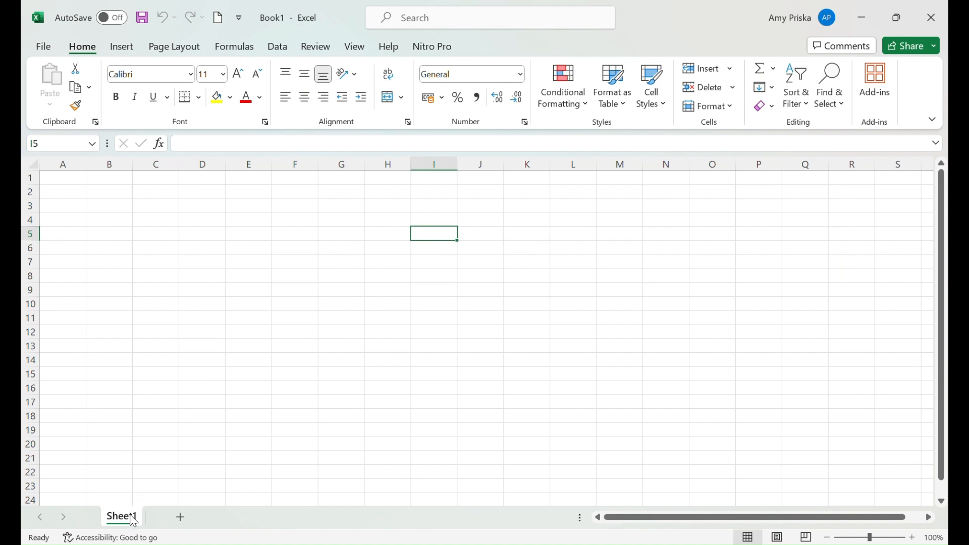
Add a second worksheet to the workbook and return to Sheet1.
{"action": "left_click", "coordinate": [182, 518]}
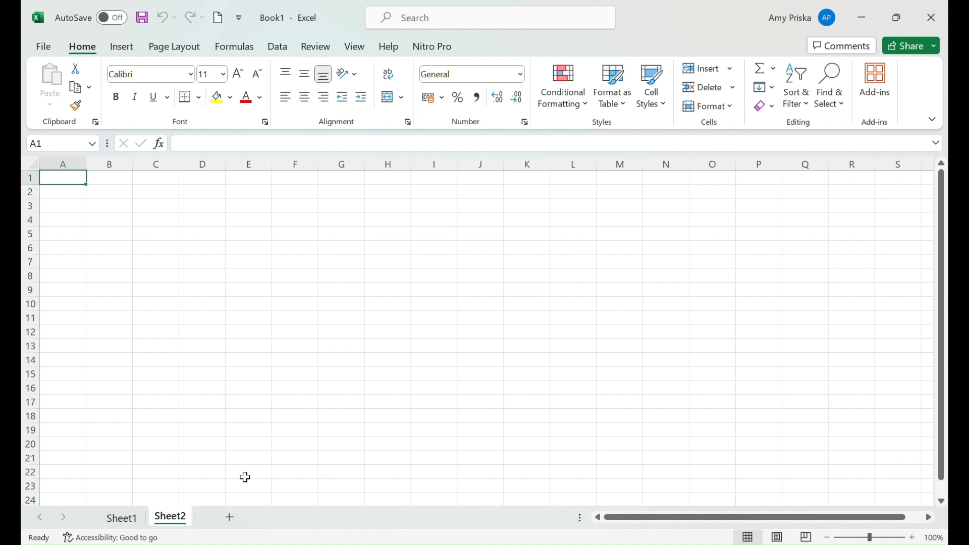
{"action": "left_click", "coordinate": [123, 518]}
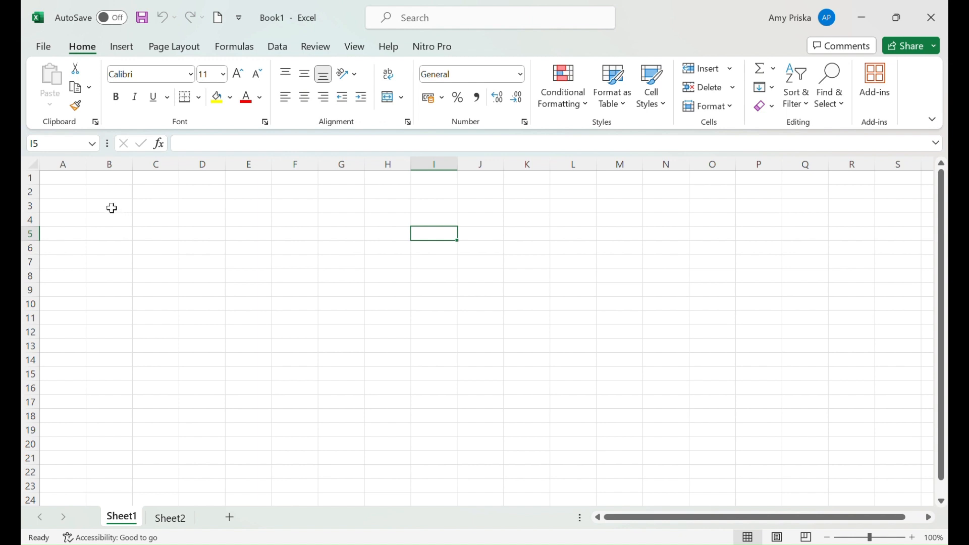
Enter the title "Nilai Siswa Kelas VII L" in cell A1 of Sheet1.
{"action": "left_click", "coordinate": [65, 182]}
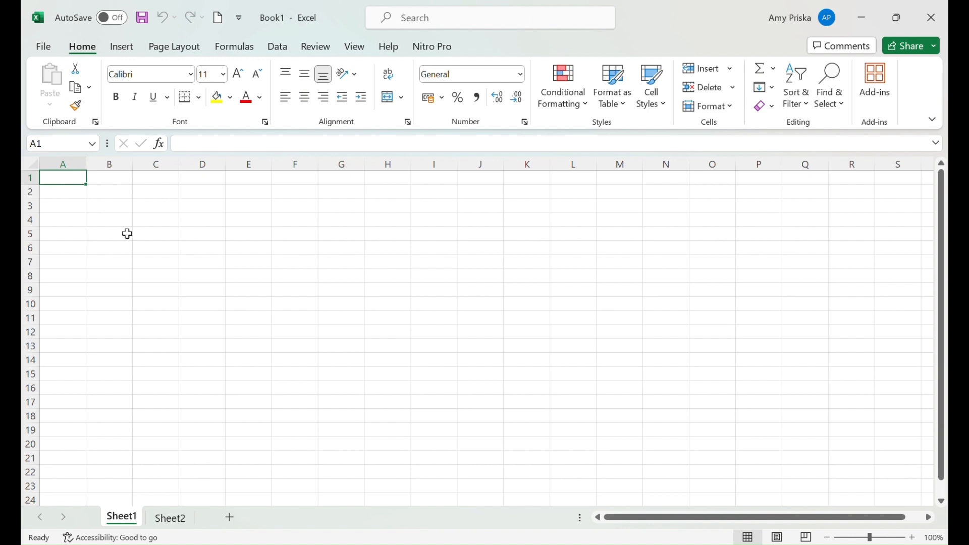
{"action": "type", "text": "N"}
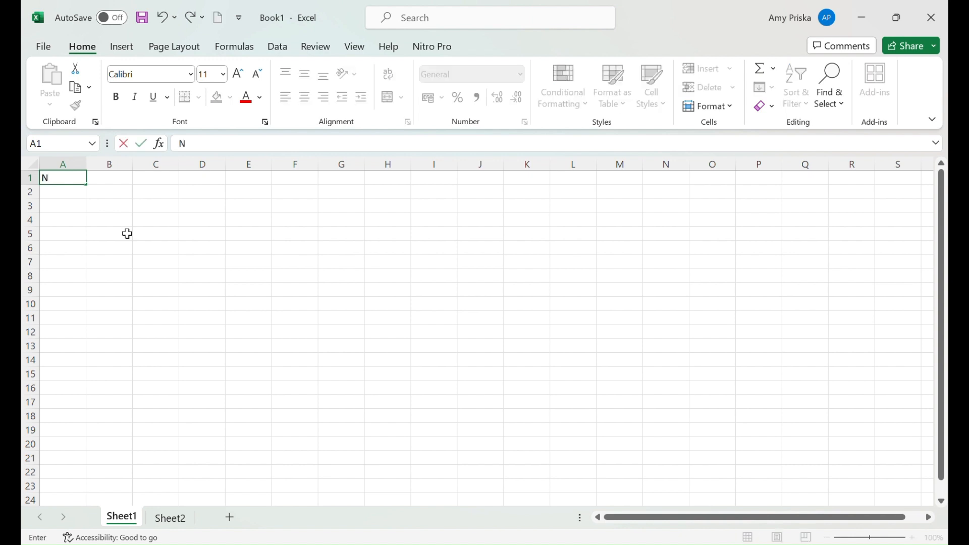
{"action": "type", "text": "ilai Siswa"}
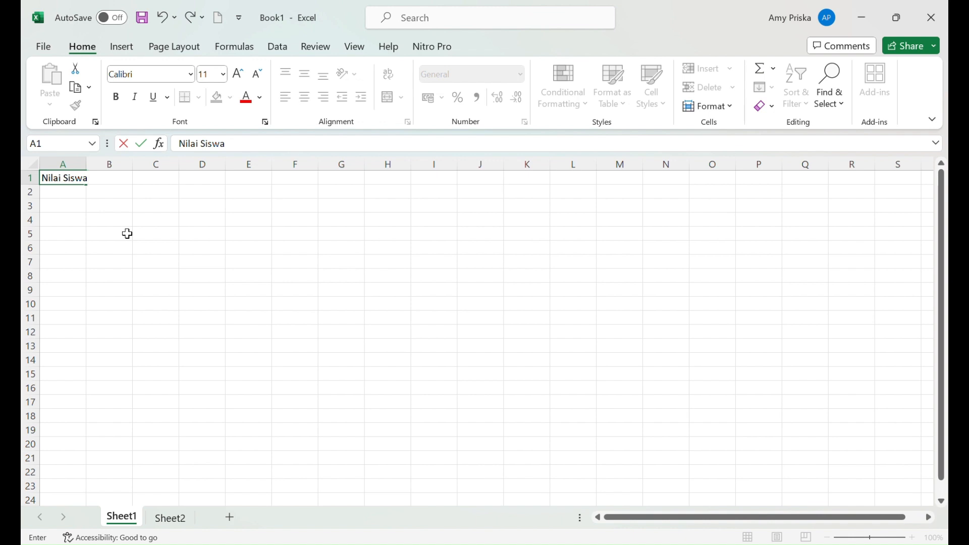
{"action": "type", "text": " Kelas VII L"}
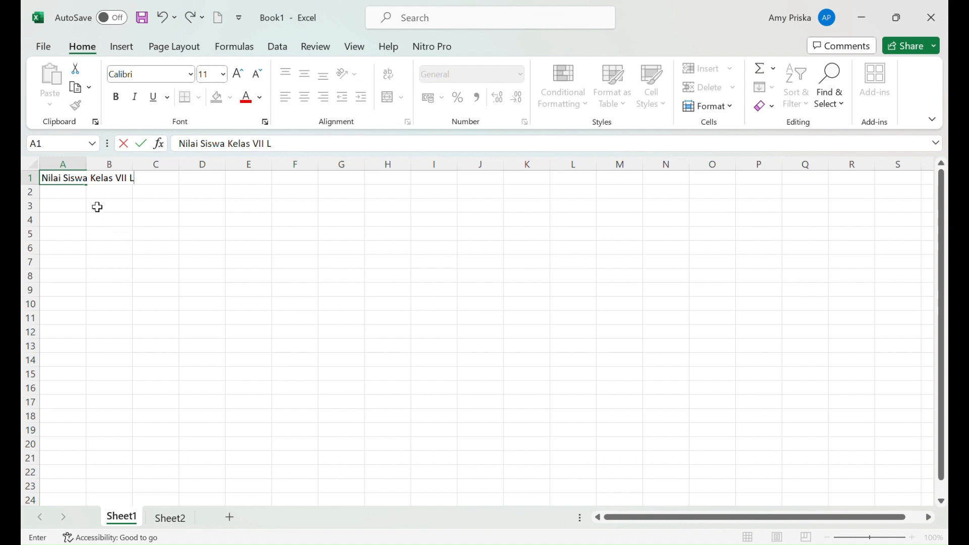
Enter the column headings No, Nama Siswa, Nilai 1 and Nilai 2 in cells A3 to D3.
{"action": "left_click", "coordinate": [70, 207]}
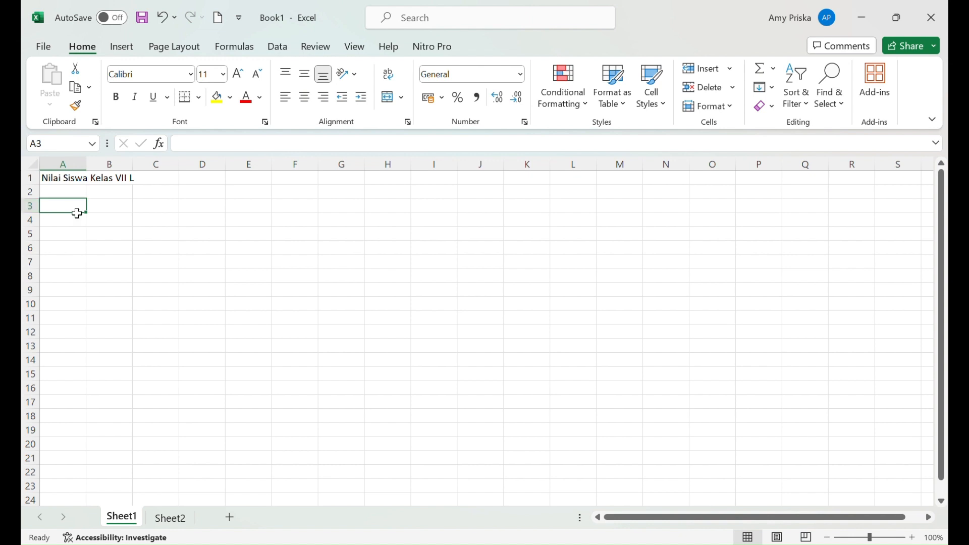
{"action": "type", "text": "No"}
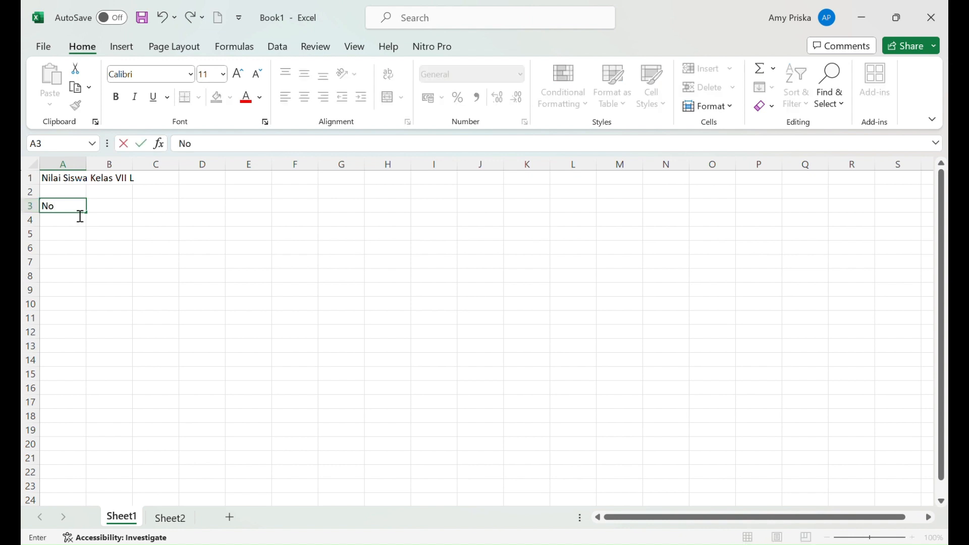
{"action": "key", "text": "Tab"}
{"action": "type", "text": "N"}
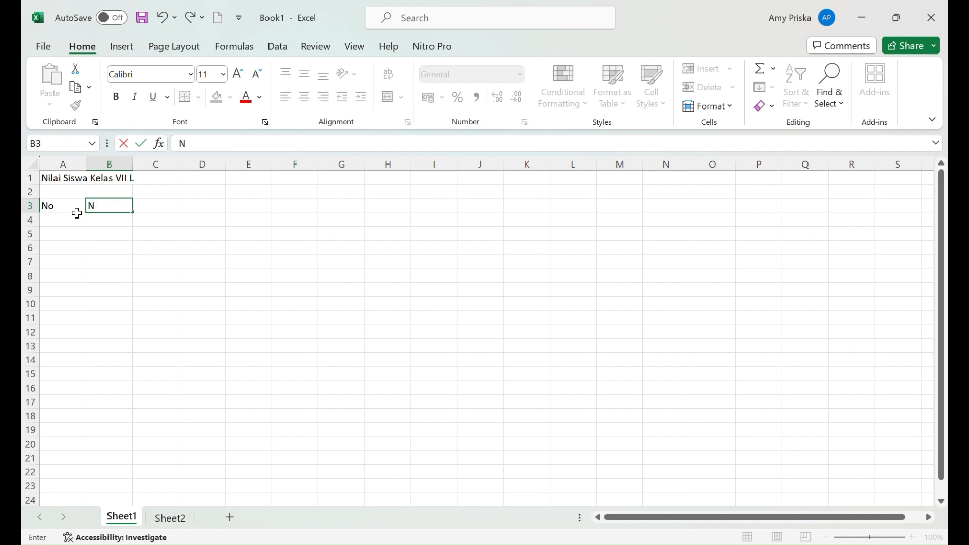
{"action": "type", "text": "ama Siswa"}
{"action": "key", "text": "Tab"}
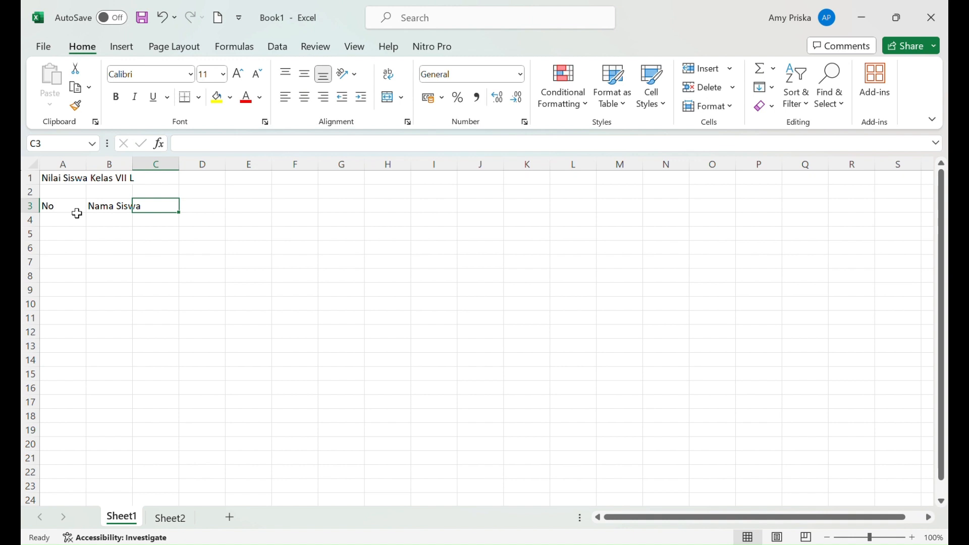
{"action": "type", "text": "Nil"}
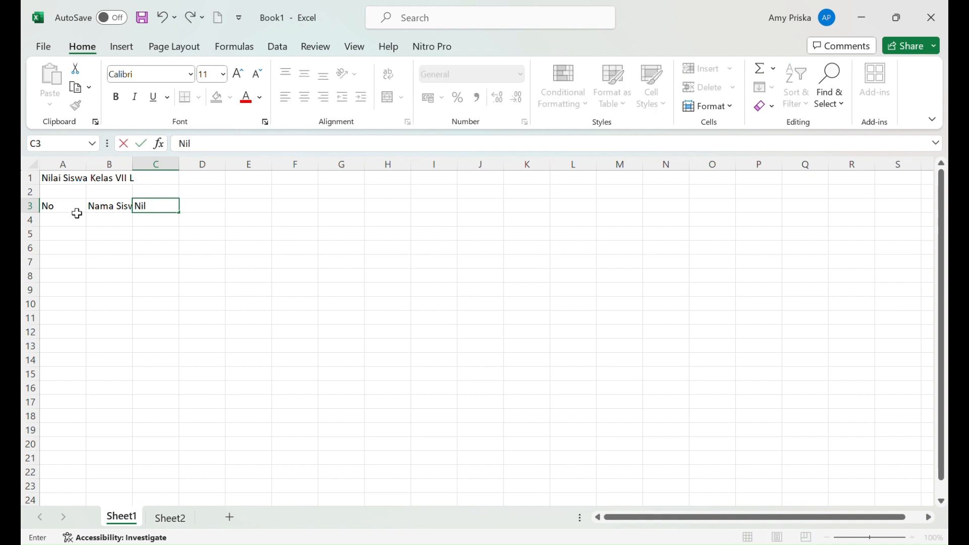
{"action": "type", "text": "ai 1"}
{"action": "key", "text": "Tab"}
{"action": "type", "text": "Nila"}
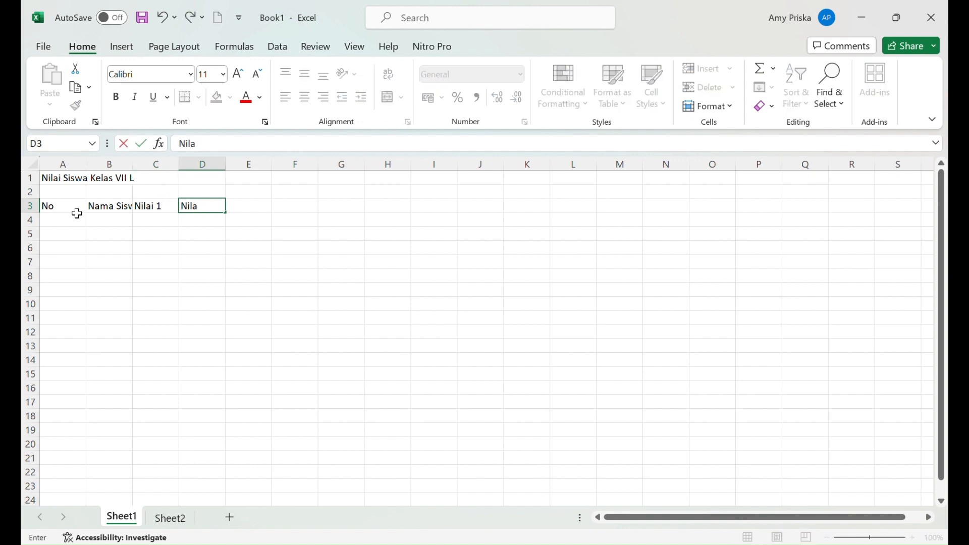
{"action": "type", "text": "i 2"}
{"action": "left_click", "coordinate": [131, 239]}
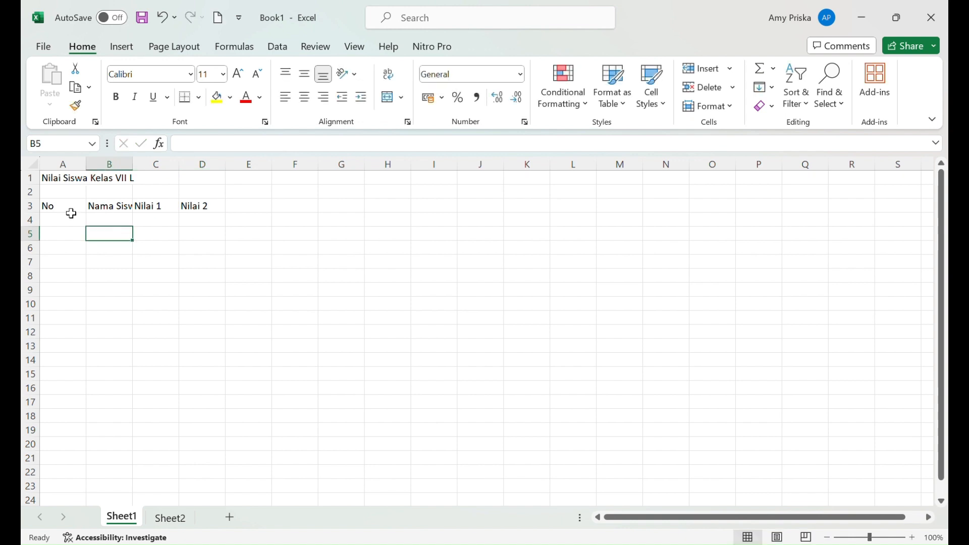
Narrow column A to roughly half its width to suit the No heading.
{"action": "left_click", "coordinate": [81, 167]}
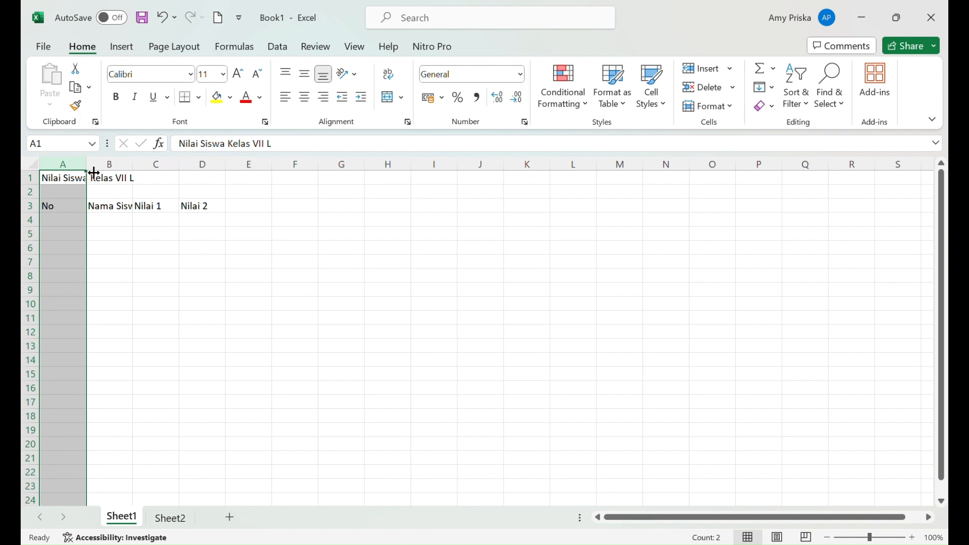
{"action": "left_click_drag", "start_coordinate": [91, 169], "coordinate": [73, 171]}
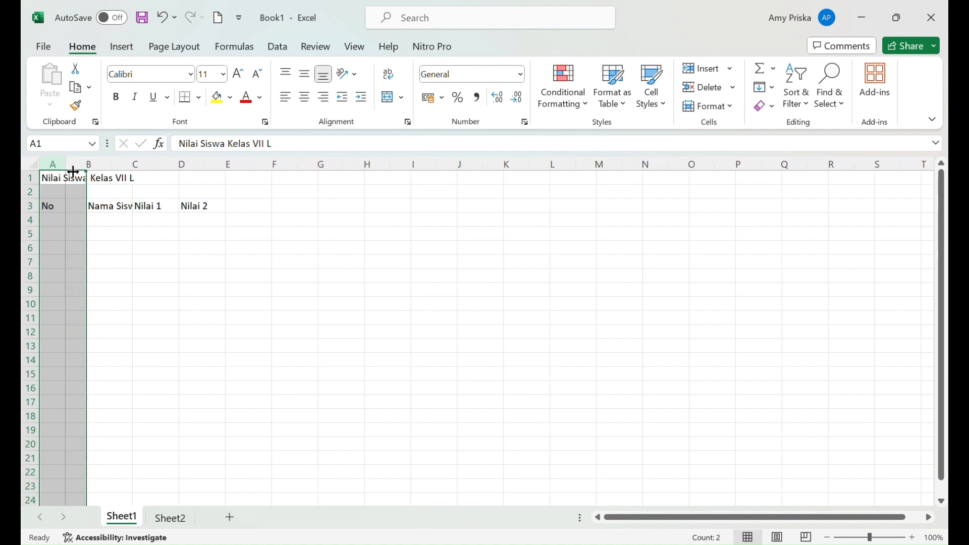
{"action": "left_click_drag", "start_coordinate": [73, 171], "coordinate": [73, 172]}
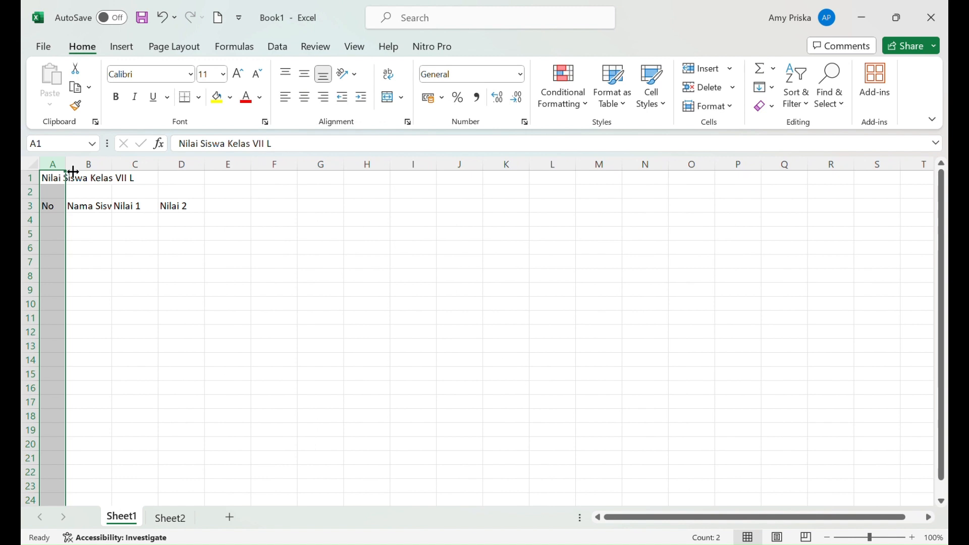
Widen columns B to D, with B fitting the full Nama Siswa heading, and make row 3 about twice as tall.
{"action": "left_click", "coordinate": [99, 208]}
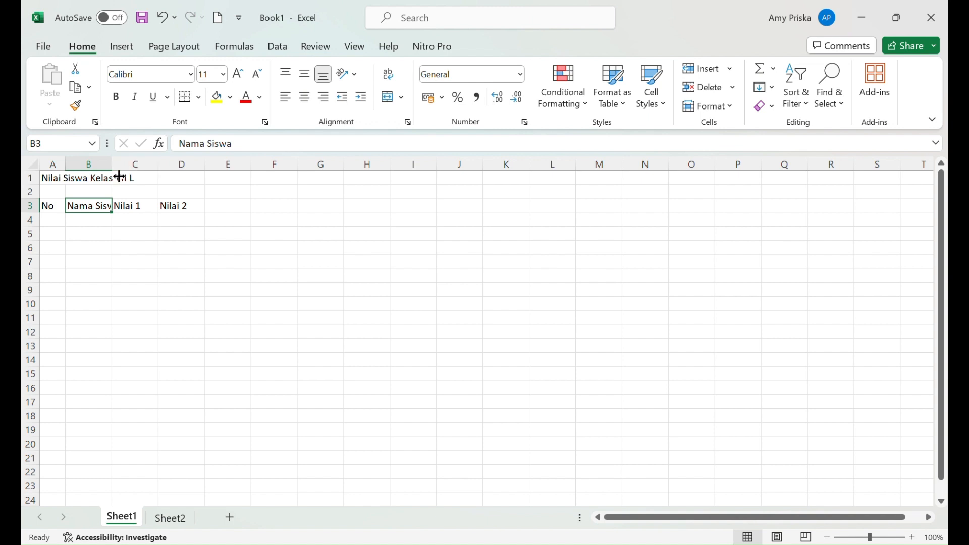
{"action": "left_click_drag", "start_coordinate": [119, 177], "coordinate": [261, 175]}
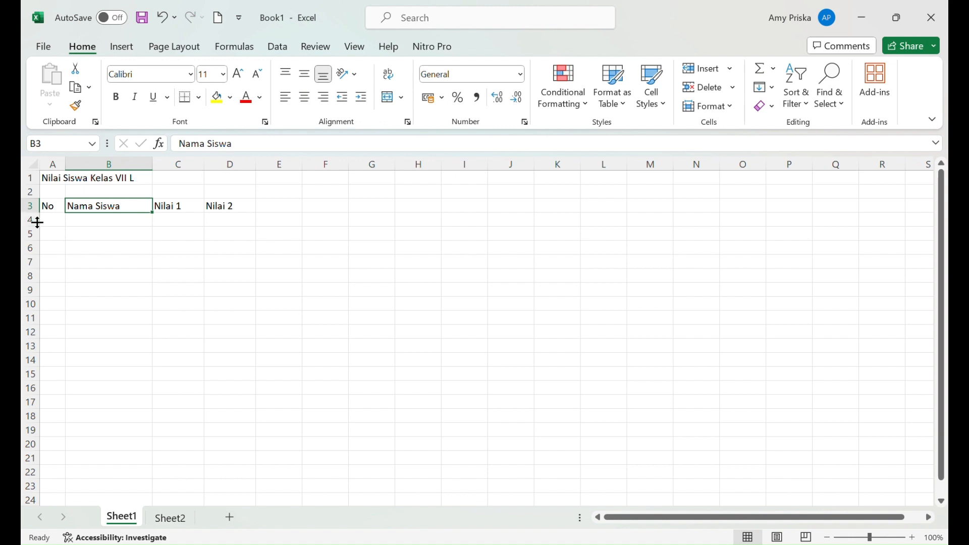
{"action": "left_click_drag", "start_coordinate": [37, 223], "coordinate": [43, 237]}
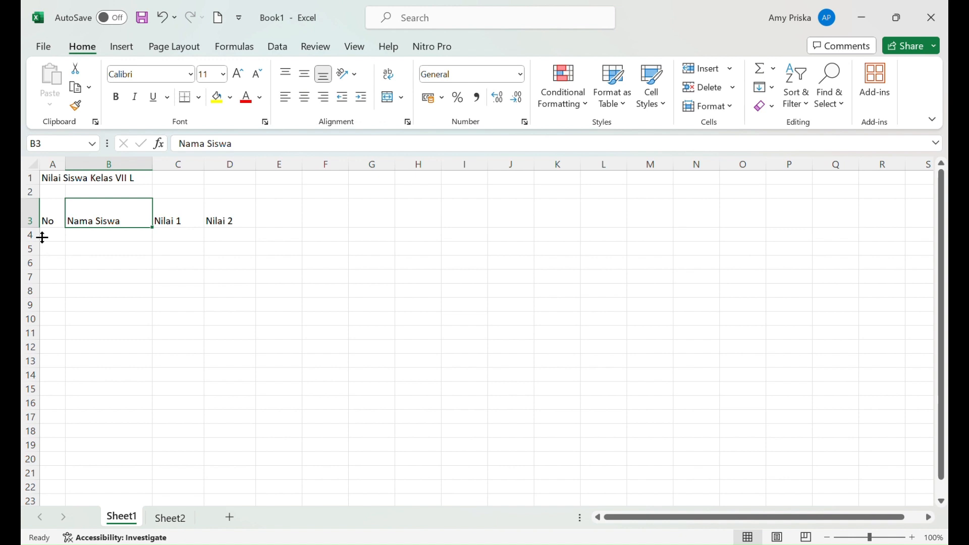
Enter the numbers 1, 2 and 3 in cells A4 to A6 under the No heading.
{"action": "left_click", "coordinate": [60, 235]}
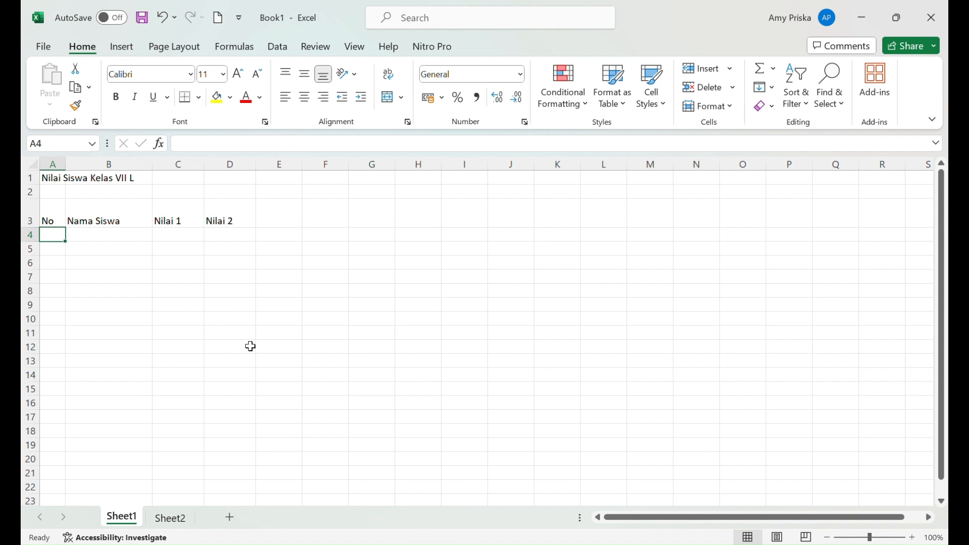
{"action": "type", "text": "1"}
{"action": "key", "text": "Return"}
{"action": "type", "text": "2"}
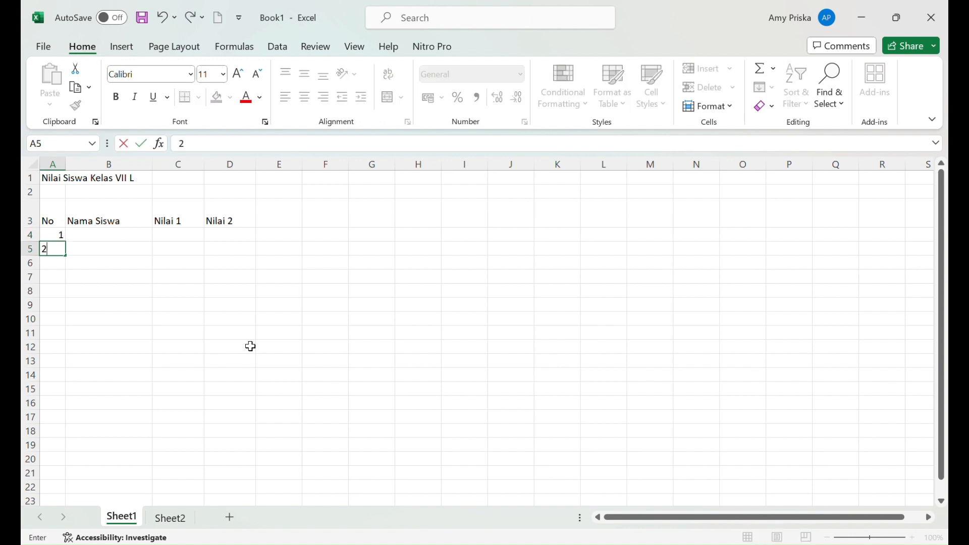
{"action": "key", "text": "Return"}
{"action": "type", "text": "3"}
{"action": "key", "text": "Return"}
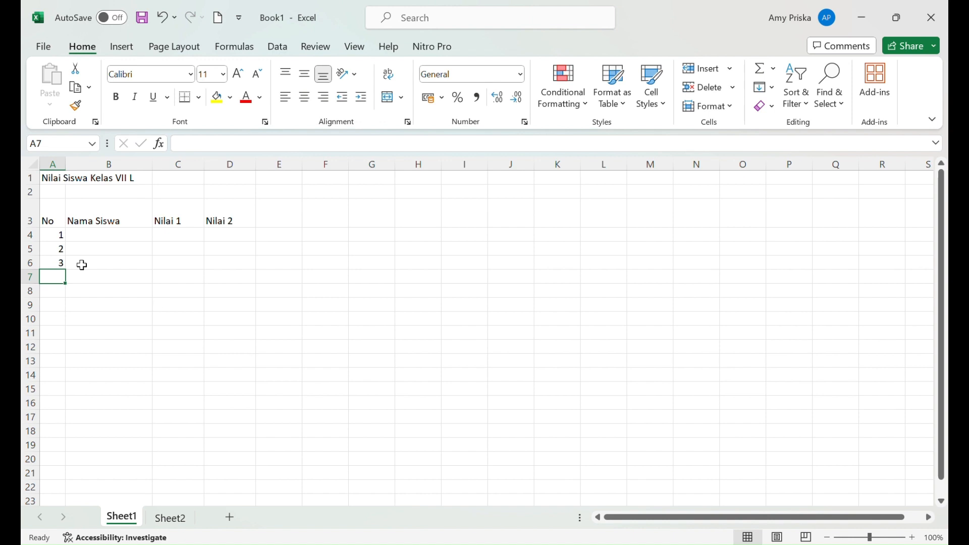
Extend the number series in A4:A6 down to cell A13 with AutoFill, numbering the rows up to 10.
{"action": "left_click", "coordinate": [61, 242]}
{"action": "left_click_drag", "start_coordinate": [61, 243], "coordinate": [66, 265]}
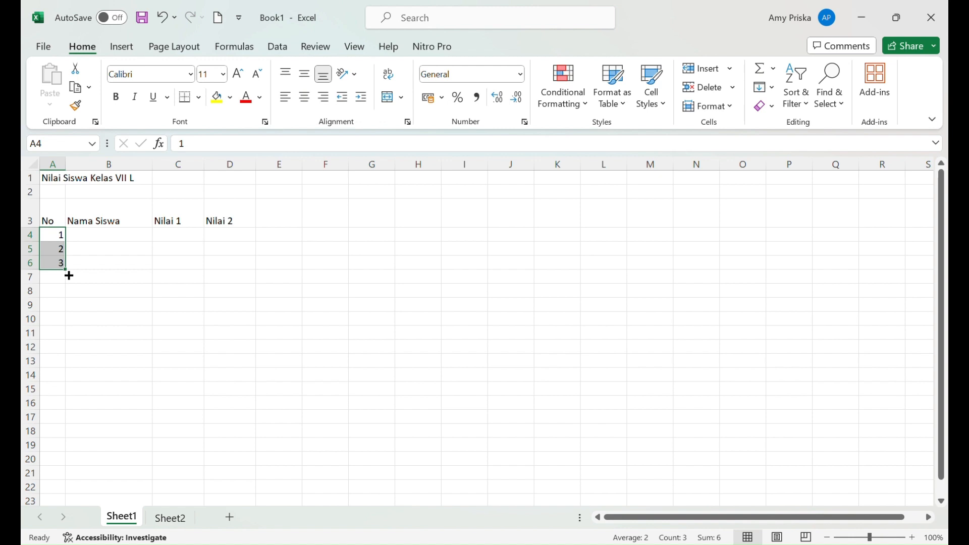
{"action": "left_click_drag", "start_coordinate": [69, 275], "coordinate": [71, 376]}
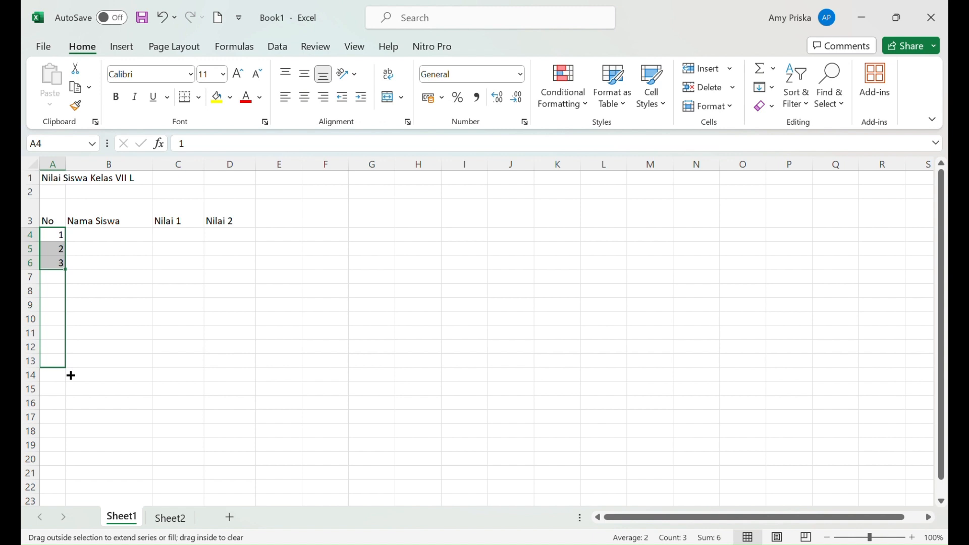
{"action": "left_click_drag", "start_coordinate": [71, 376], "coordinate": [71, 375]}
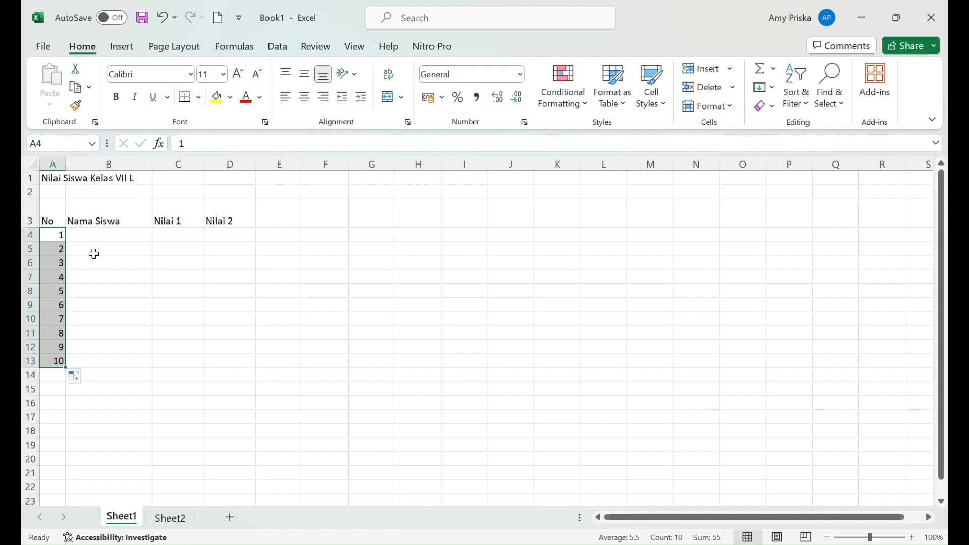
Enter the first five students' names in cells B4 to B8 under Nama Siswa.
{"action": "left_click", "coordinate": [110, 241]}
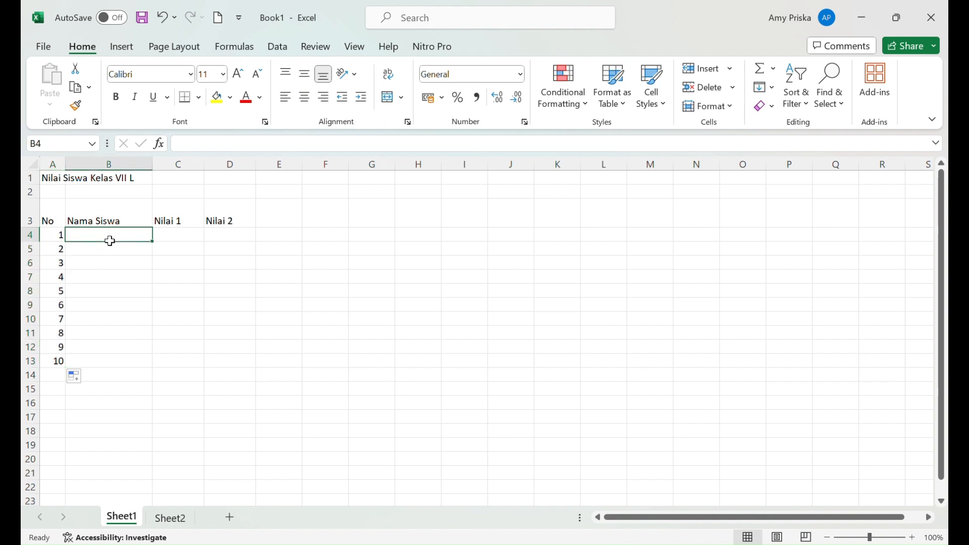
{"action": "type", "text": "Ani"}
{"action": "key", "text": "Return"}
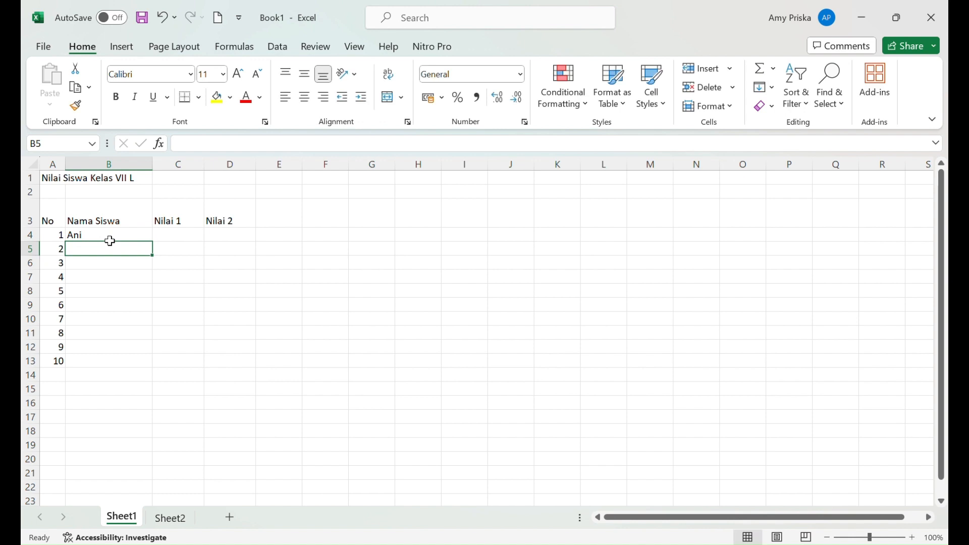
{"action": "type", "text": "Badu"}
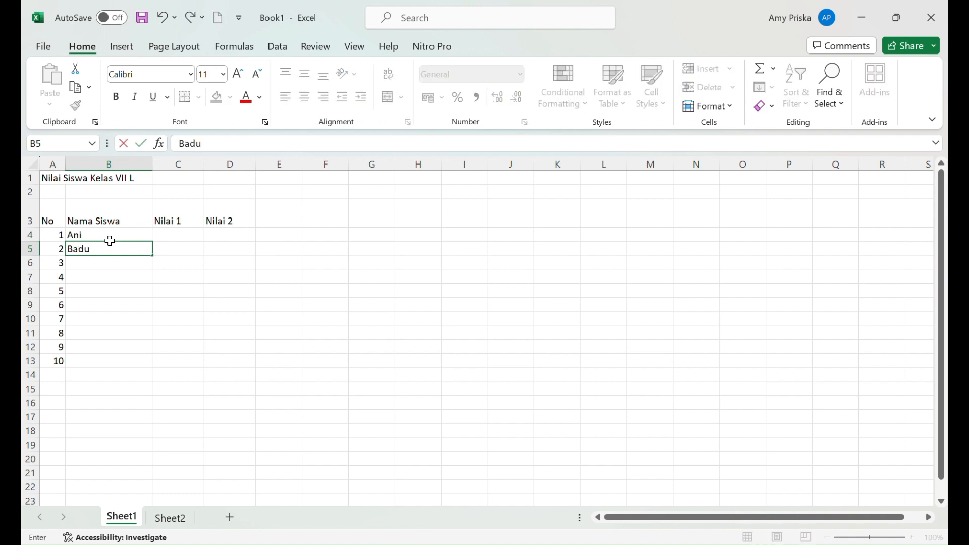
{"action": "key", "text": "Return"}
{"action": "type", "text": "C"}
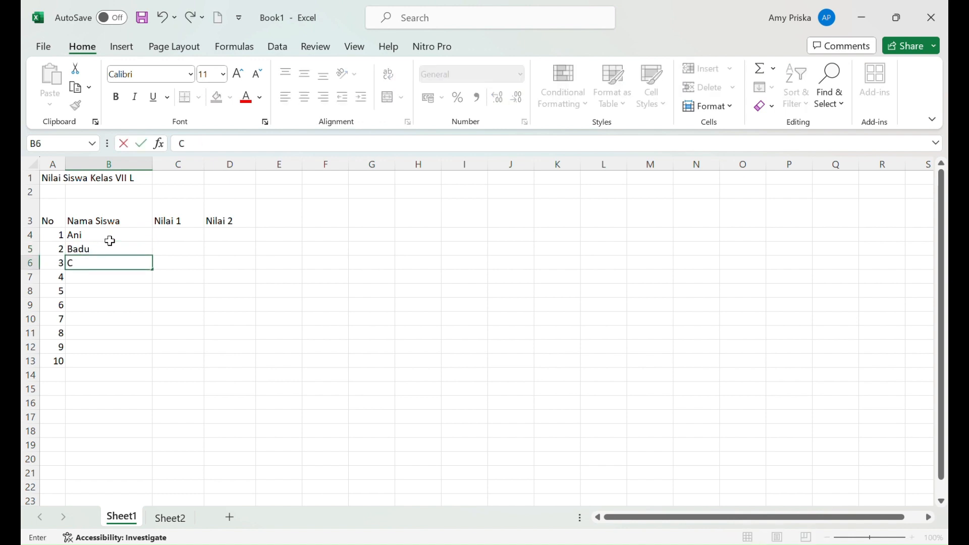
{"action": "type", "text": "ici"}
{"action": "key", "text": "Return"}
{"action": "type", "text": "D"}
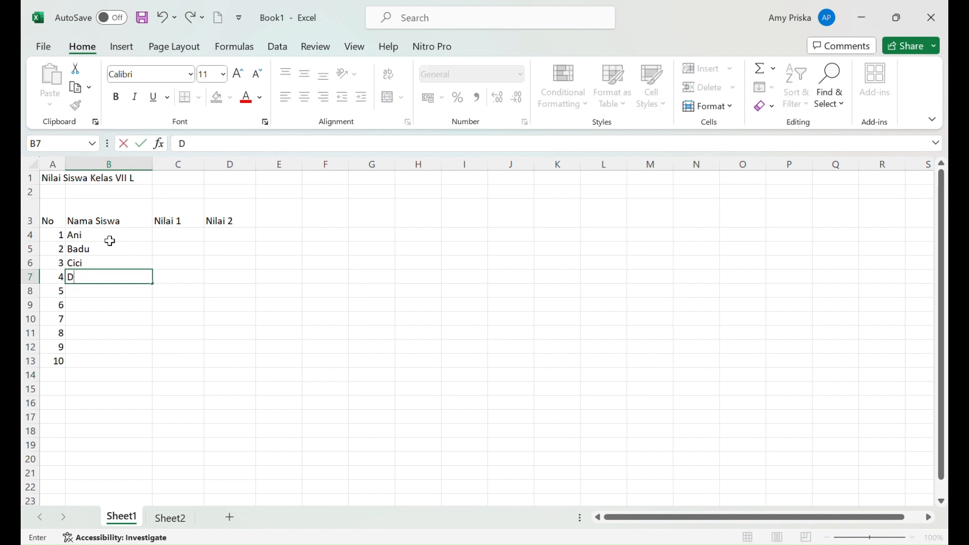
{"action": "type", "text": "odi"}
{"action": "key", "text": "Return"}
{"action": "type", "text": "E"}
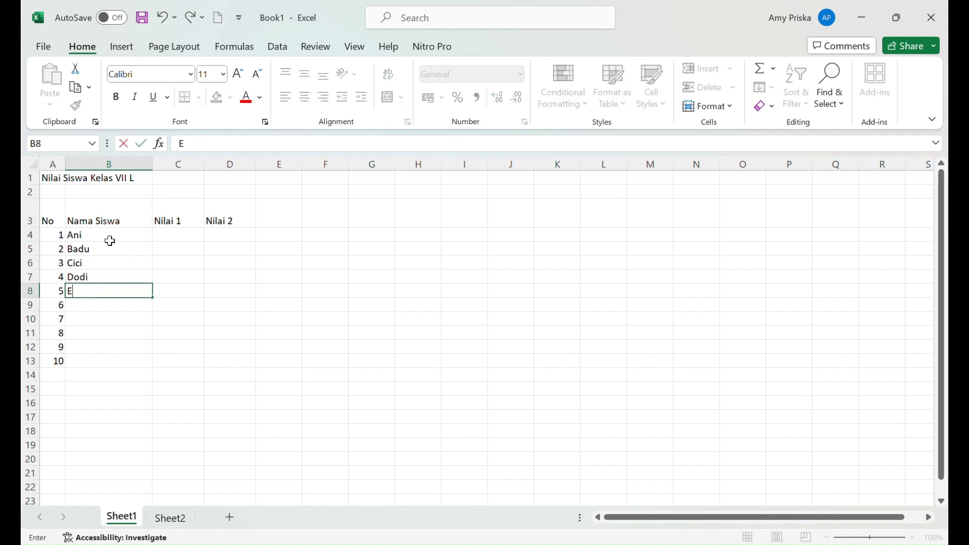
{"action": "type", "text": "ria"}
{"action": "key", "text": "Return"}
Fill in the remaining five students' names for numbers 6 to 10 in cells B9 to B13.
{"action": "type", "text": "Erik"}
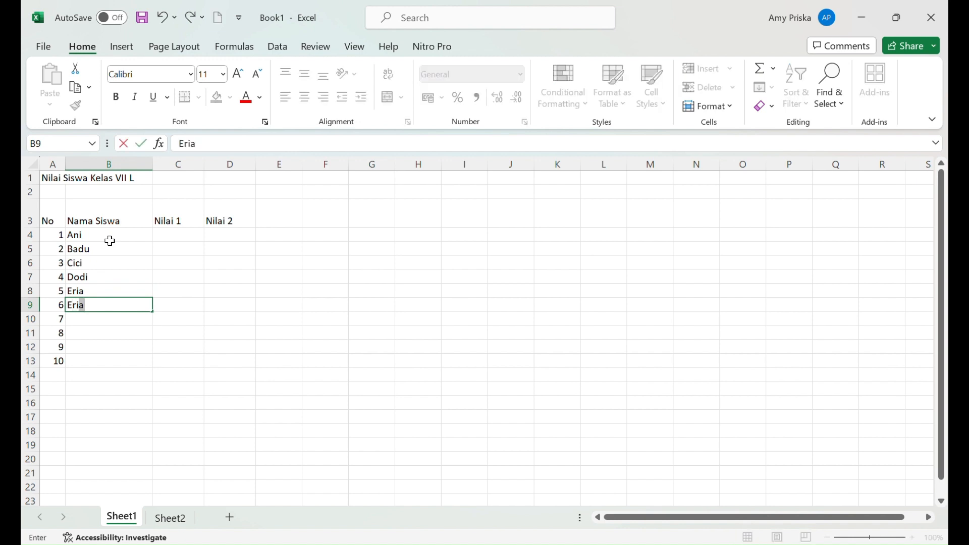
{"action": "key", "text": "Return"}
{"action": "type", "text": "Fani"}
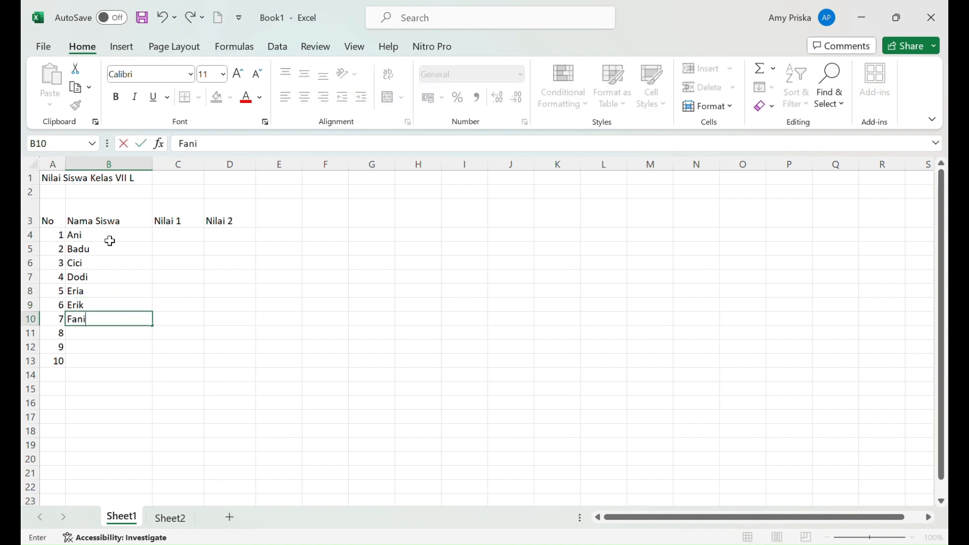
{"action": "key", "text": "Return"}
{"action": "type", "text": "G"}
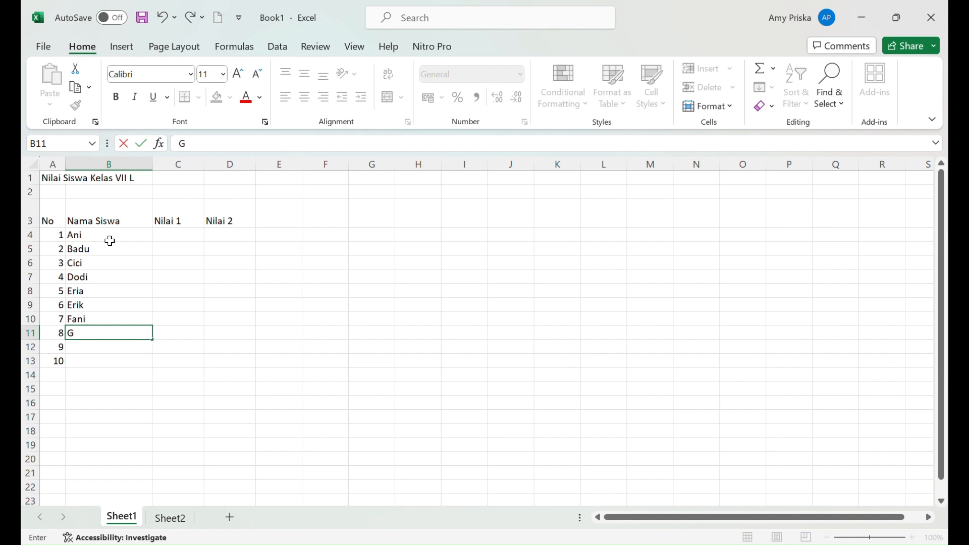
{"action": "type", "text": "ani"}
{"action": "key", "text": "Return"}
{"action": "type", "text": "Hani"}
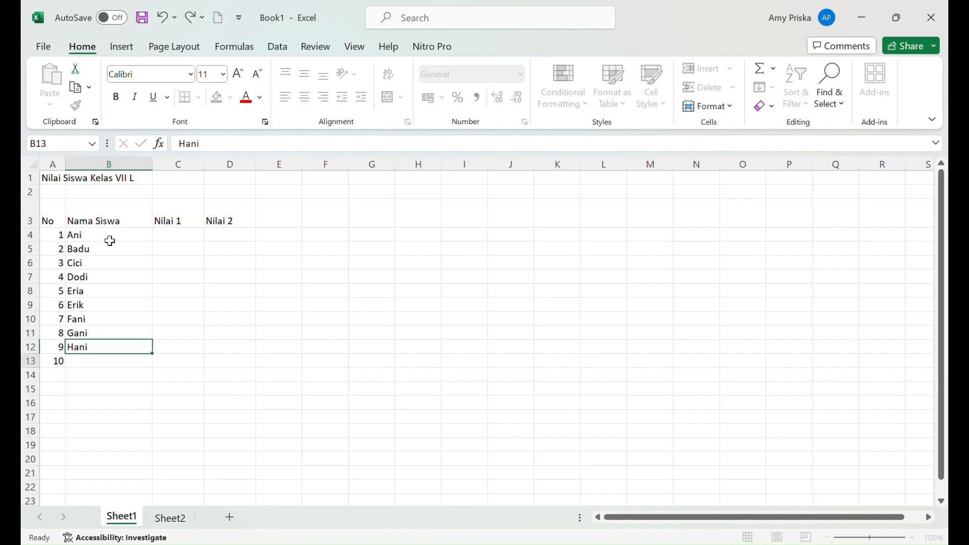
{"action": "key", "text": "Return"}
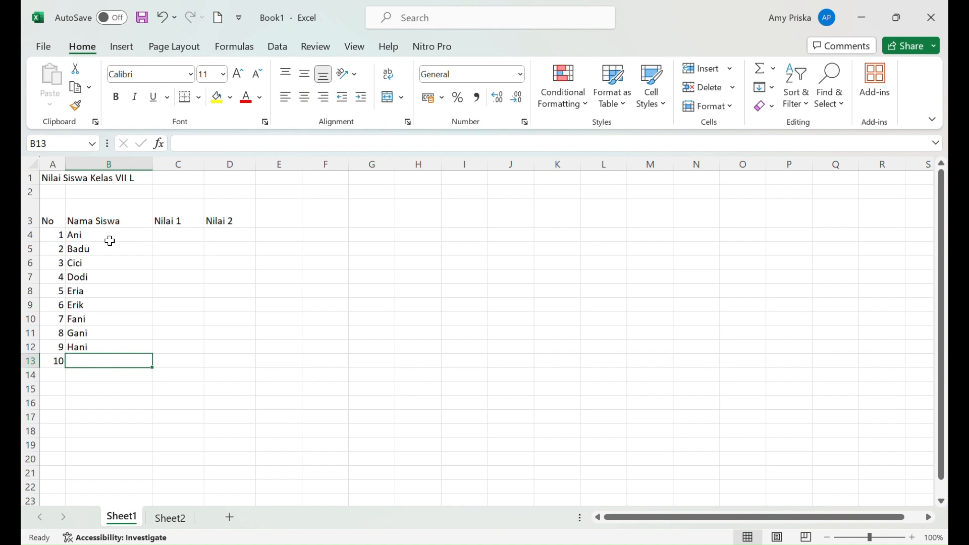
{"action": "type", "text": "Jani"}
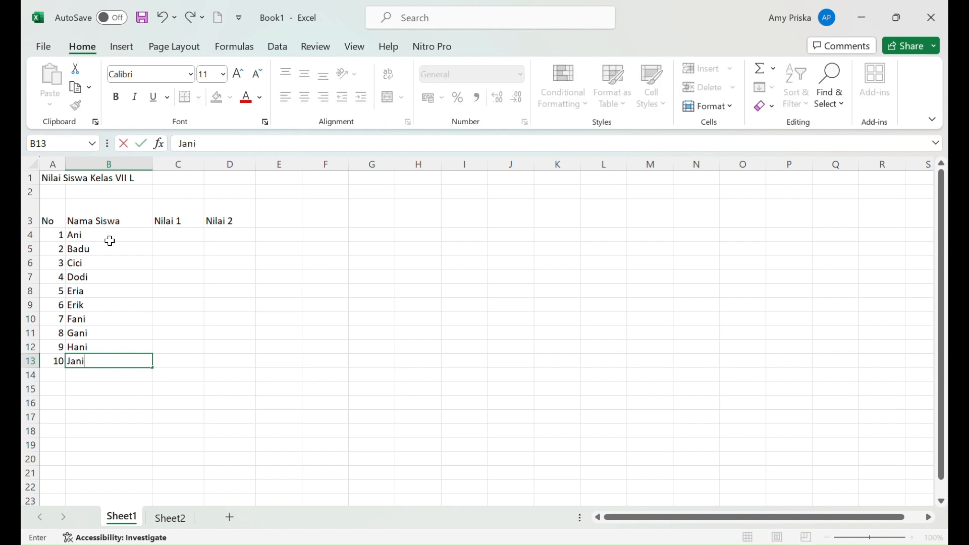
Enter the Nilai 1 grades 90, 80, 78, 88 and 90 in cells C4 to C8 for the first five students.
{"action": "left_click", "coordinate": [178, 237]}
{"action": "type", "text": "9"}
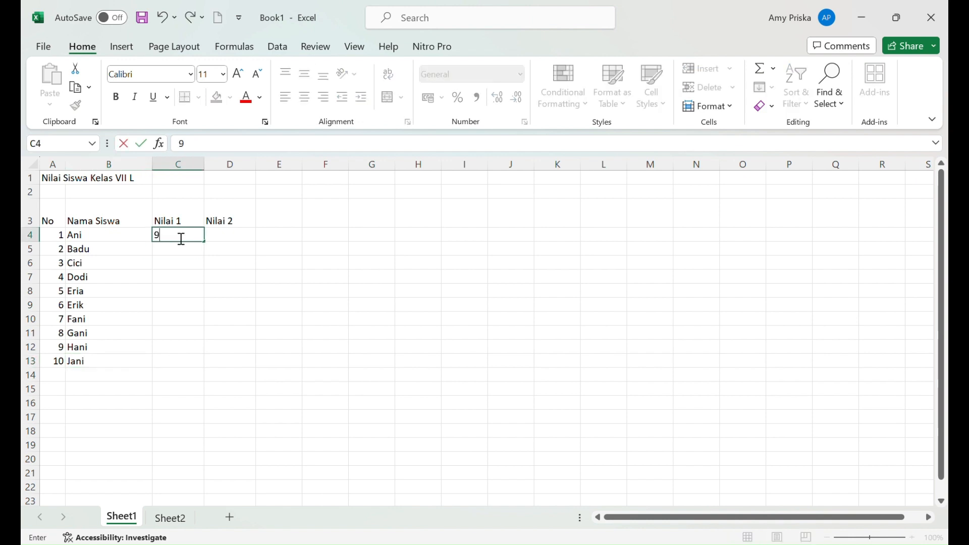
{"action": "type", "text": "0"}
{"action": "key", "text": "Return"}
{"action": "type", "text": "80"}
{"action": "key", "text": "Return"}
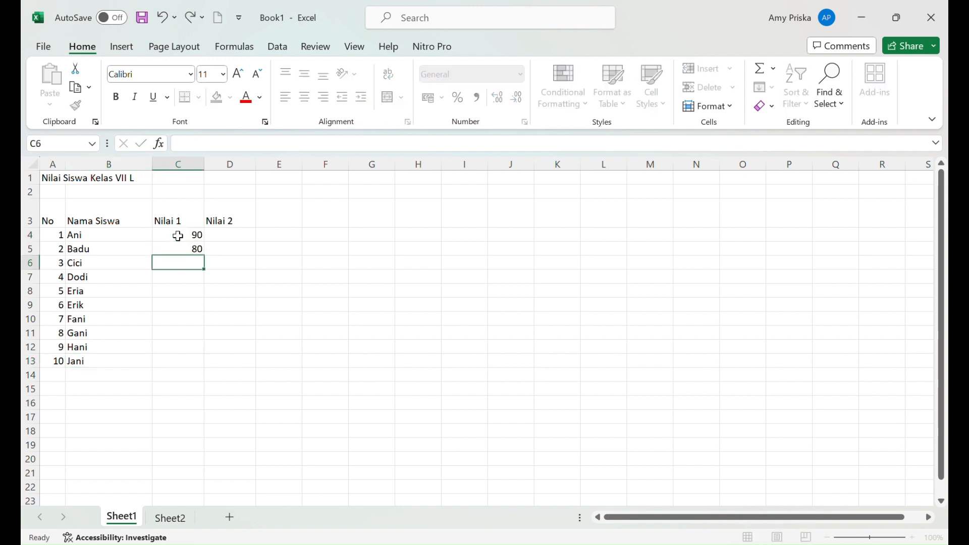
{"action": "type", "text": "7889"}
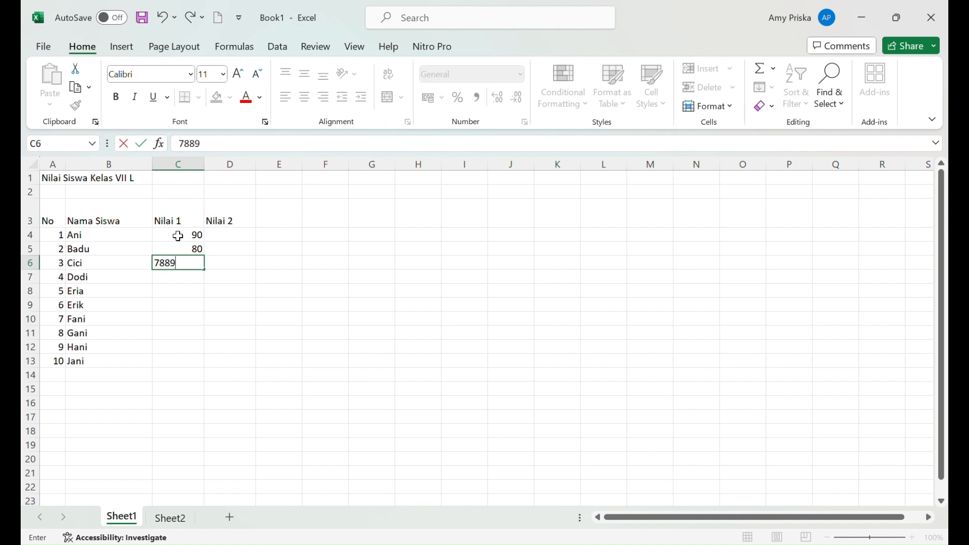
{"action": "type", "text": "9"}
{"action": "key", "text": "BackSpace"}
{"action": "key", "text": "BackSpace"}
{"action": "key", "text": "BackSpace"}
{"action": "key", "text": "Return"}
{"action": "type", "text": "88"}
{"action": "key", "text": "Return"}
{"action": "type", "text": "90"}
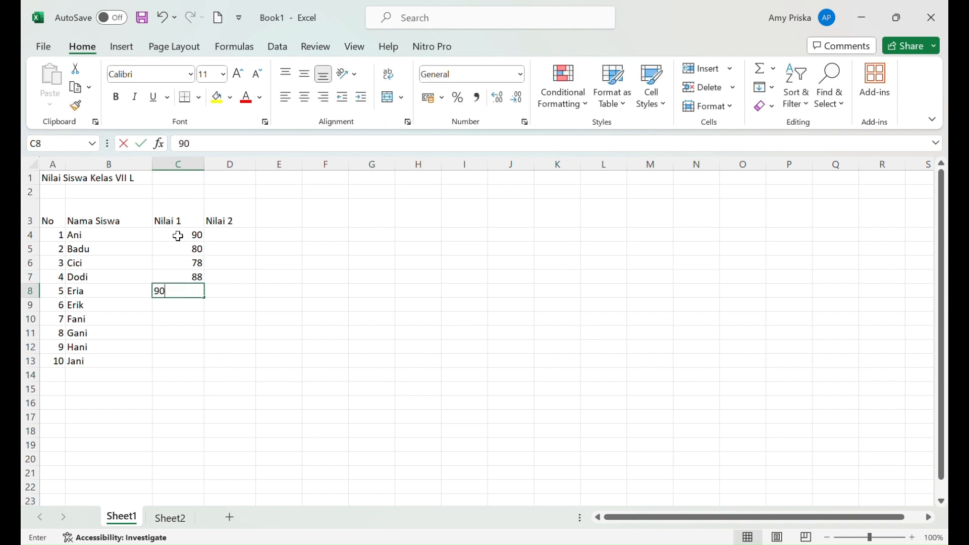
{"action": "key", "text": "Return"}
Fill in the remaining Nilai 1 grades 76, 90, 80, 75 and 79 in cells C9 to C13.
{"action": "type", "text": "76"}
{"action": "key", "text": "Return"}
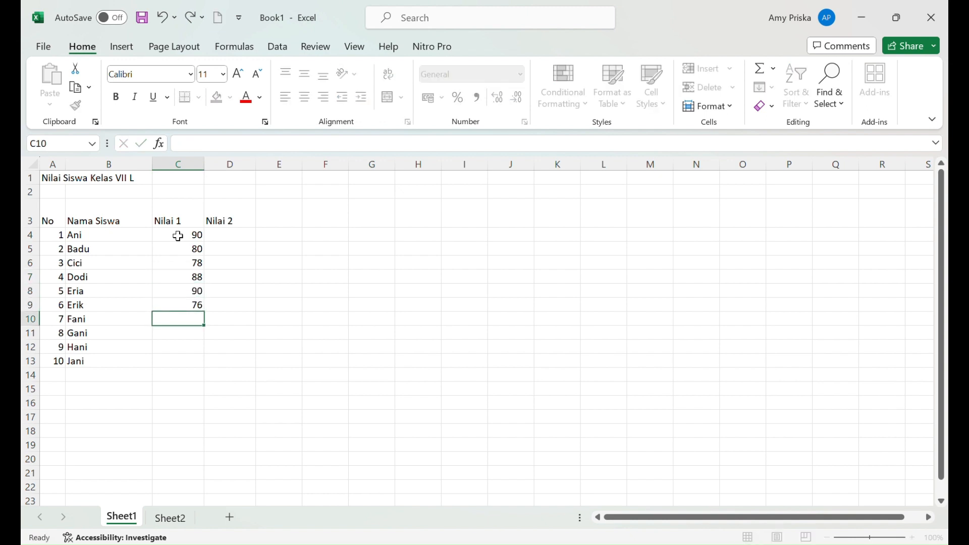
{"action": "type", "text": "90"}
{"action": "key", "text": "Return"}
{"action": "type", "text": "8"}
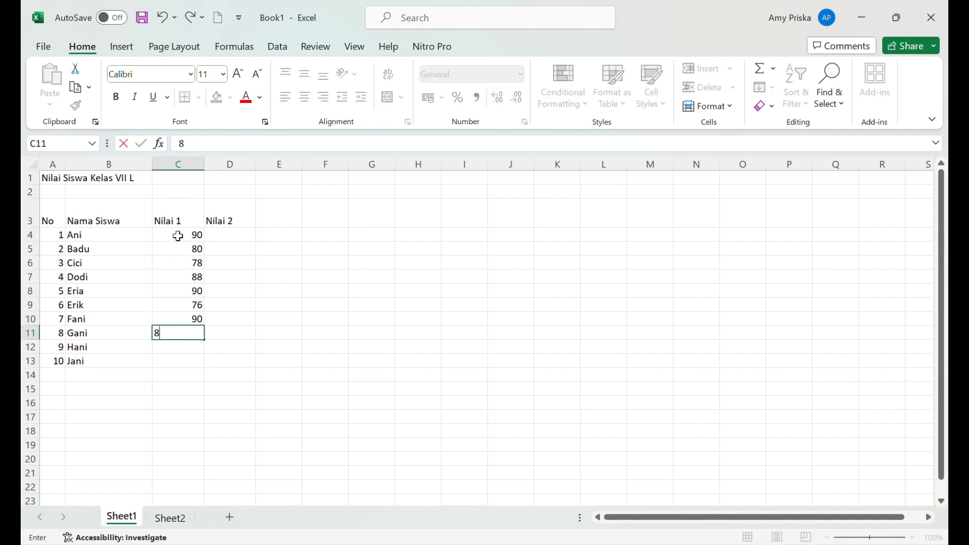
{"action": "type", "text": "0"}
{"action": "key", "text": "Return"}
{"action": "type", "text": "75"}
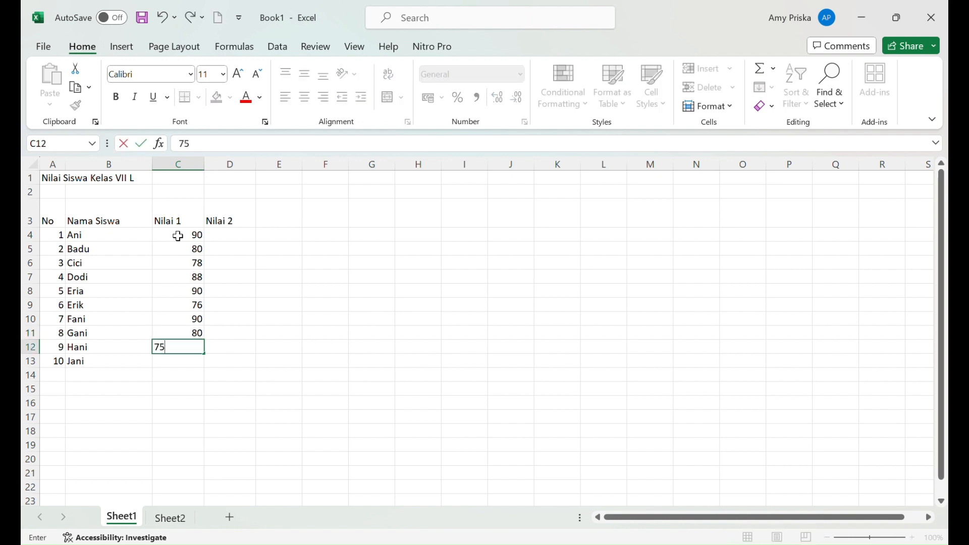
{"action": "key", "text": "Return"}
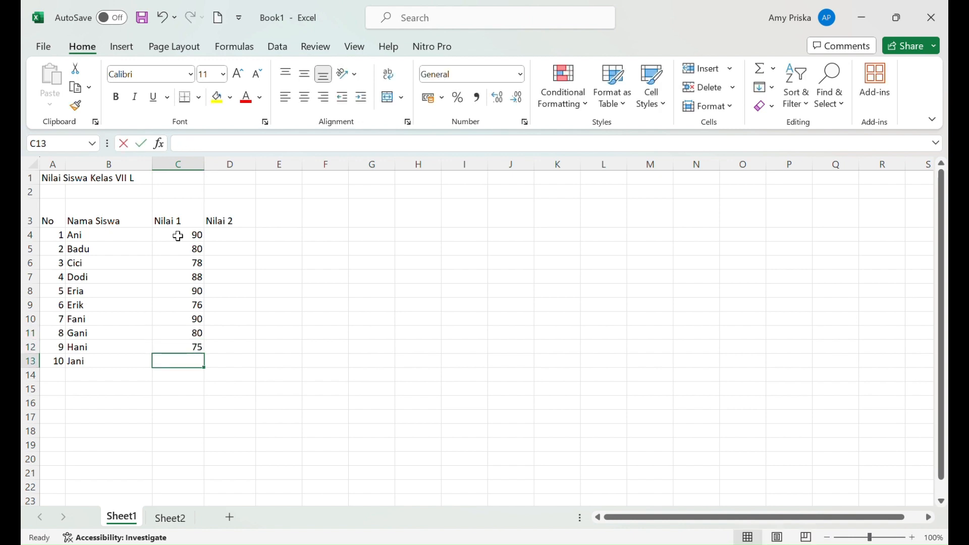
{"action": "type", "text": "79"}
Enter the Nilai 2 grades 80, 70, 70, 90 and 80 in cells D4 to D8 for the first five students.
{"action": "left_click", "coordinate": [235, 241]}
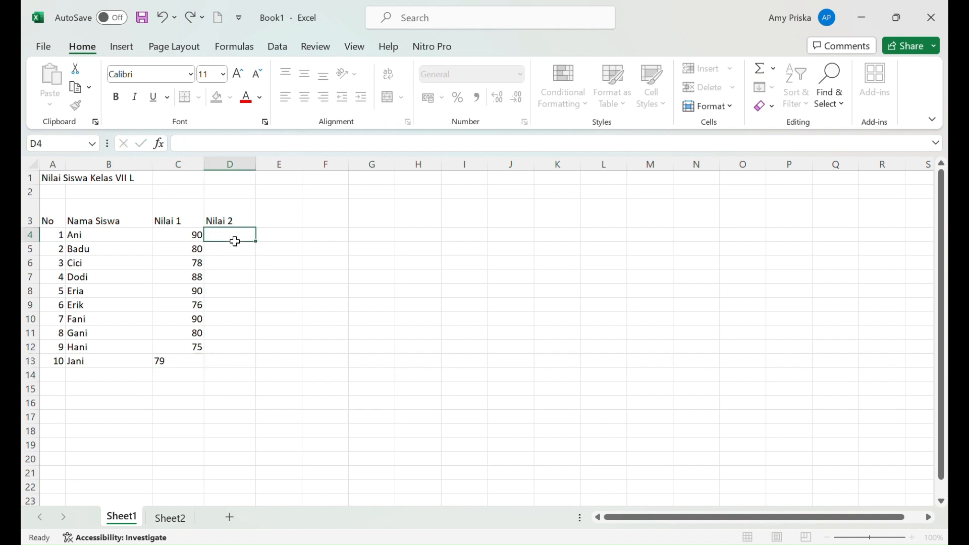
{"action": "type", "text": "80"}
{"action": "key", "text": "Return"}
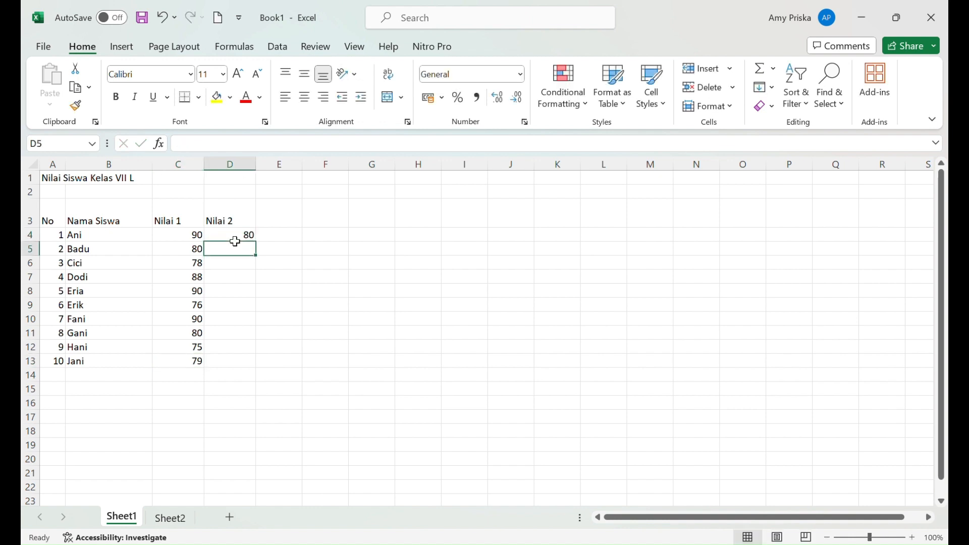
{"action": "type", "text": "70"}
{"action": "key", "text": "Return"}
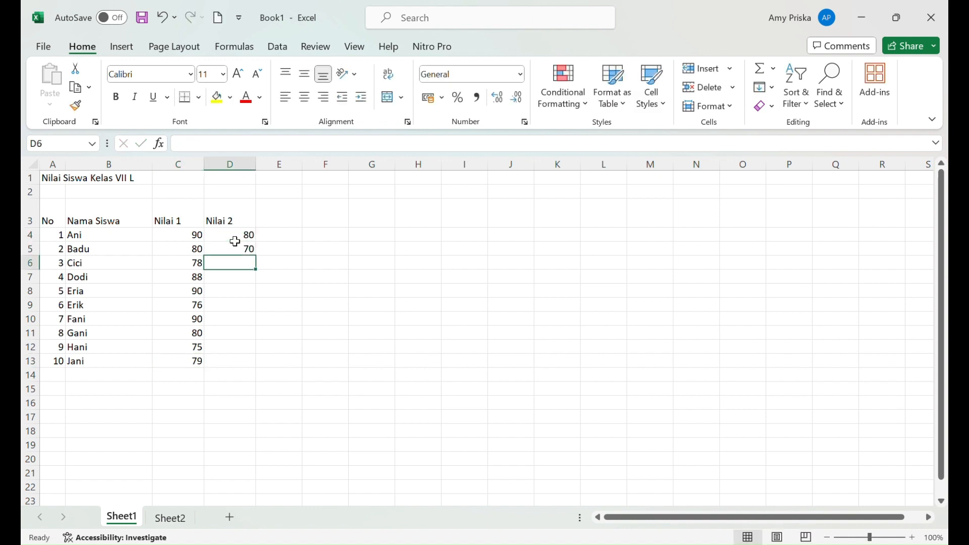
{"action": "type", "text": "70"}
{"action": "key", "text": "Return"}
{"action": "type", "text": "90"}
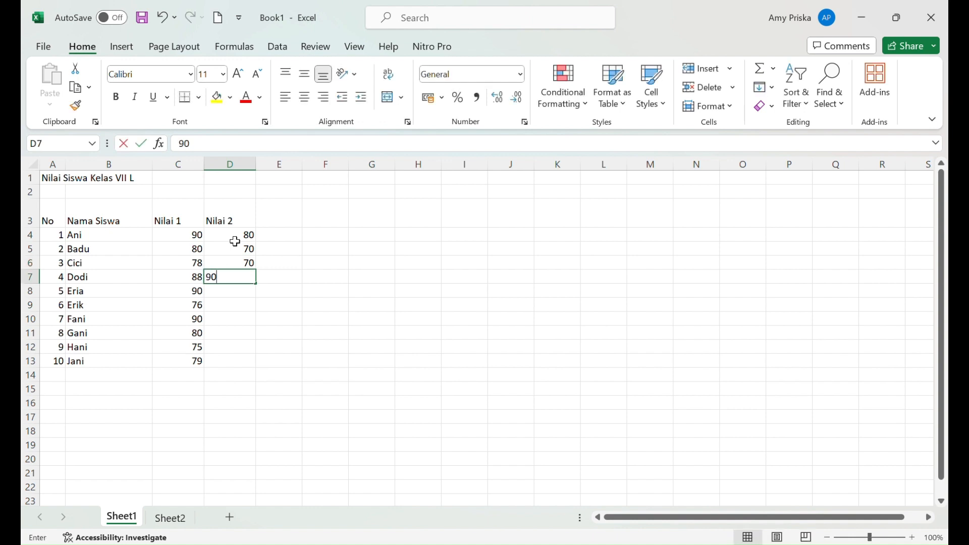
{"action": "key", "text": "Return"}
{"action": "type", "text": "80"}
{"action": "key", "text": "Return"}
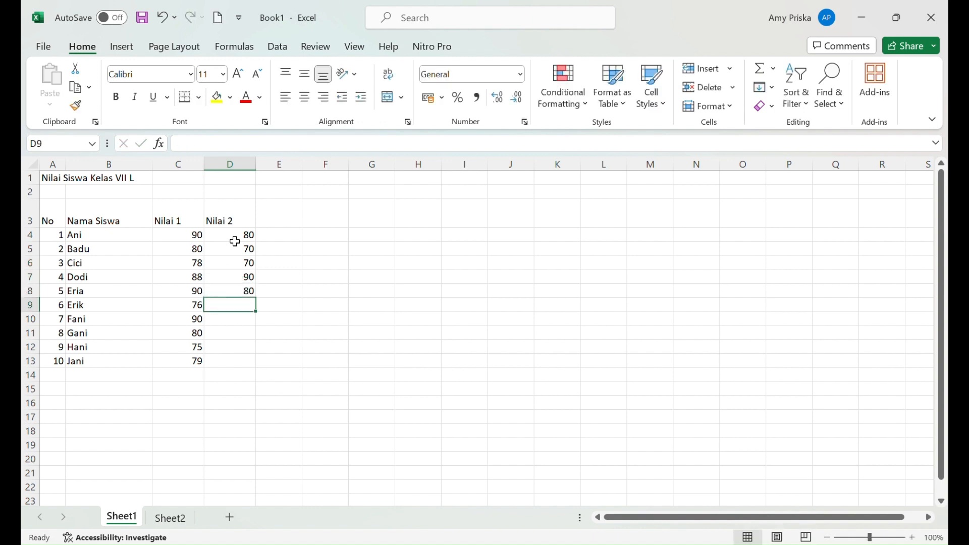
Fill in the remaining Nilai 2 grades 80, 80, 90, 70 and 80 in cells D9 to D13.
{"action": "type", "text": "80"}
{"action": "key", "text": "Return"}
{"action": "type", "text": "80"}
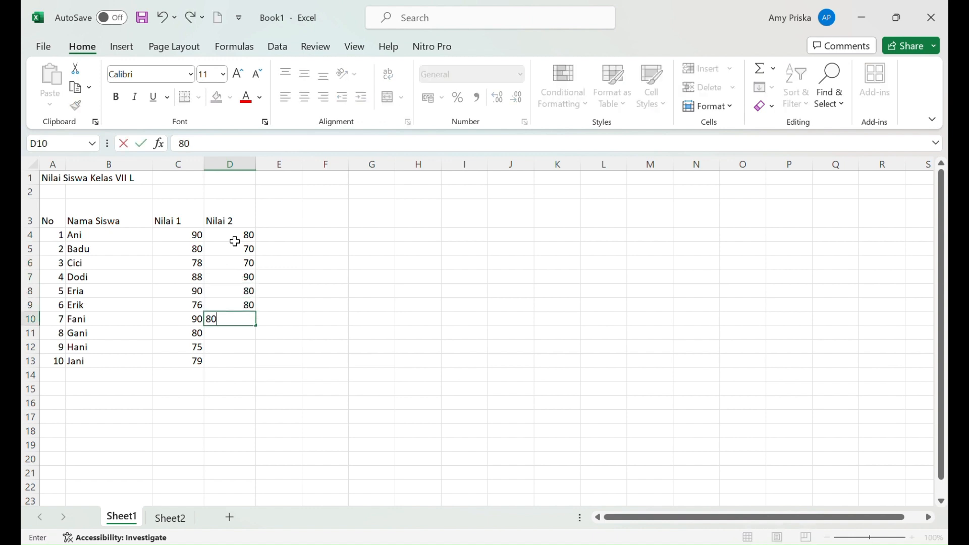
{"action": "key", "text": "Return"}
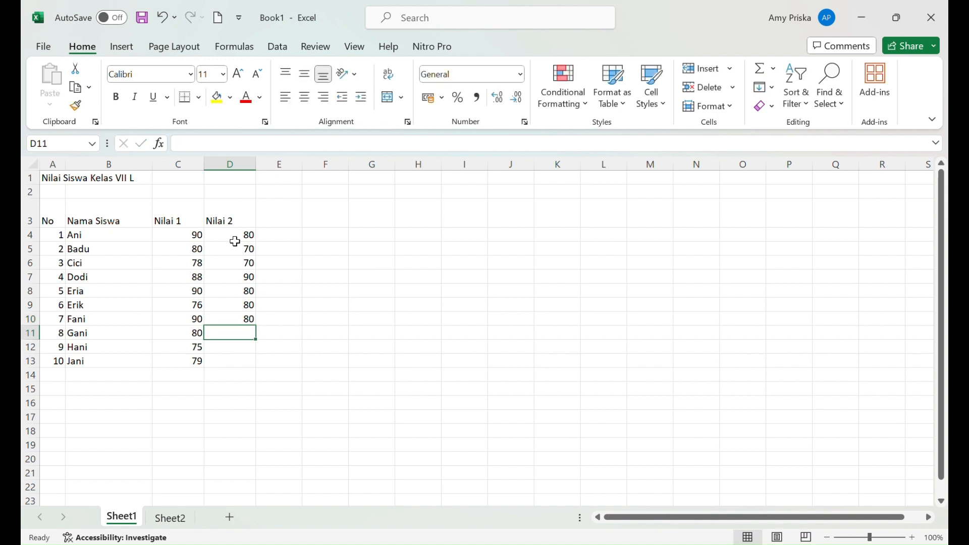
{"action": "type", "text": "90"}
{"action": "key", "text": "Return"}
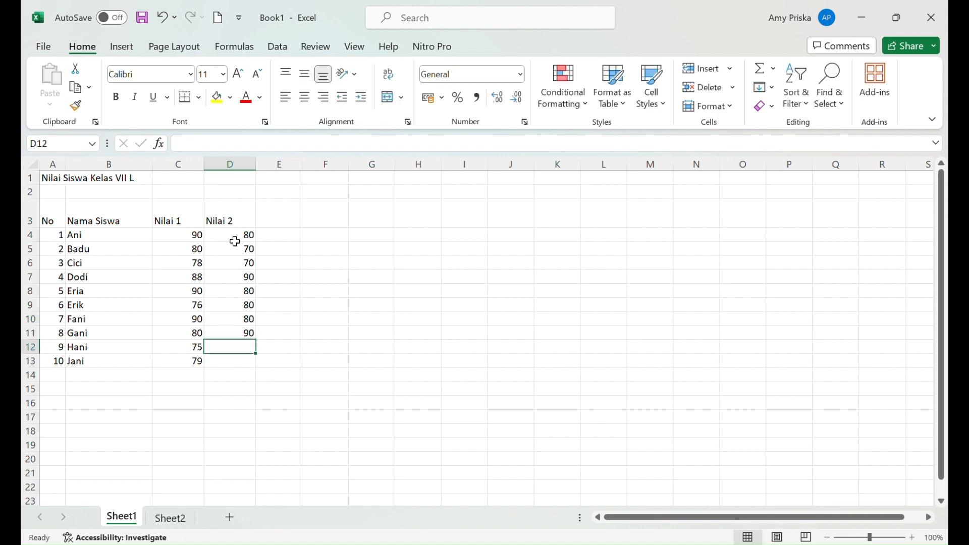
{"action": "type", "text": "70"}
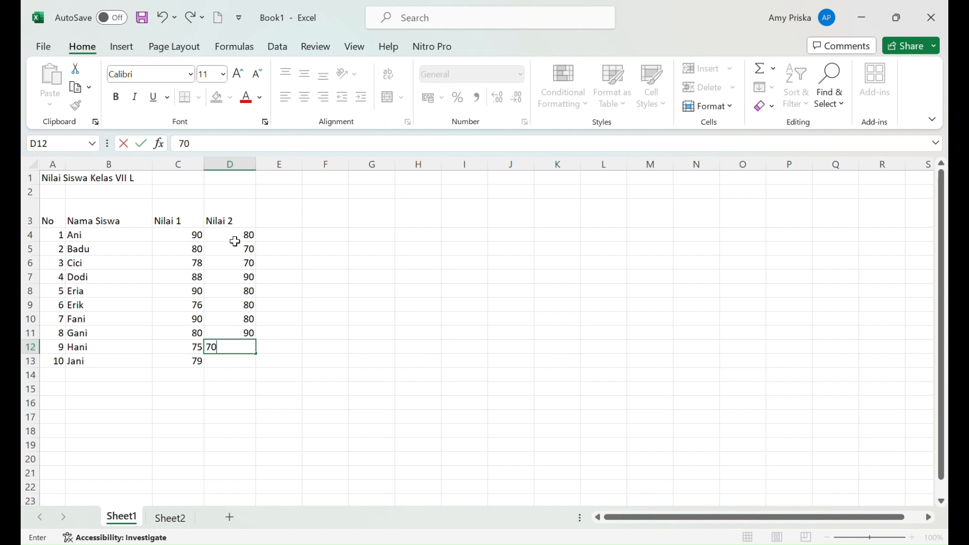
{"action": "key", "text": "Return"}
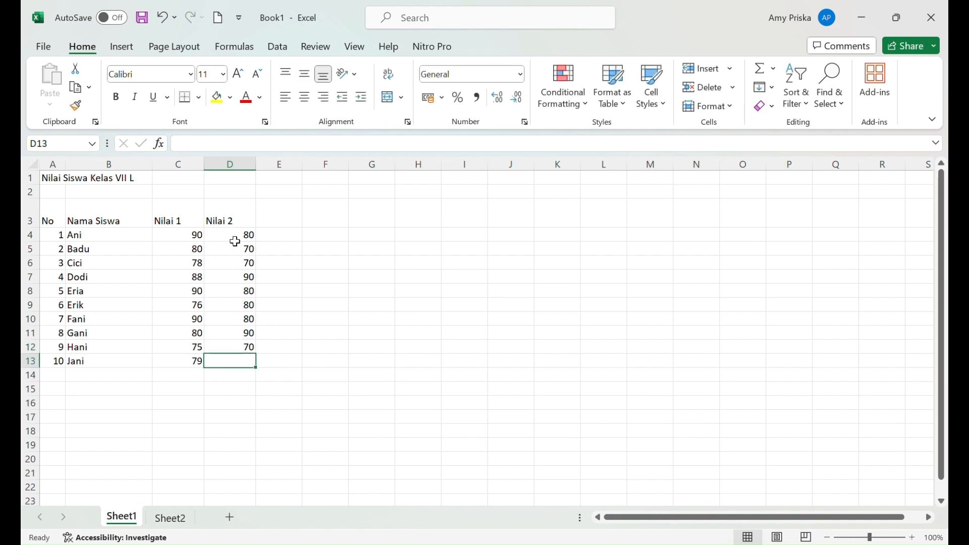
{"action": "type", "text": "80"}
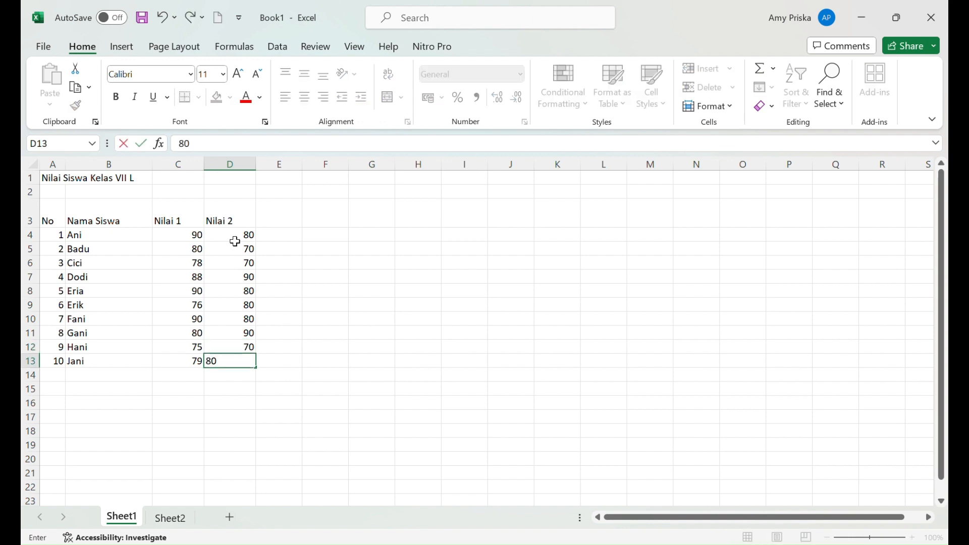
{"action": "key", "text": "Return"}
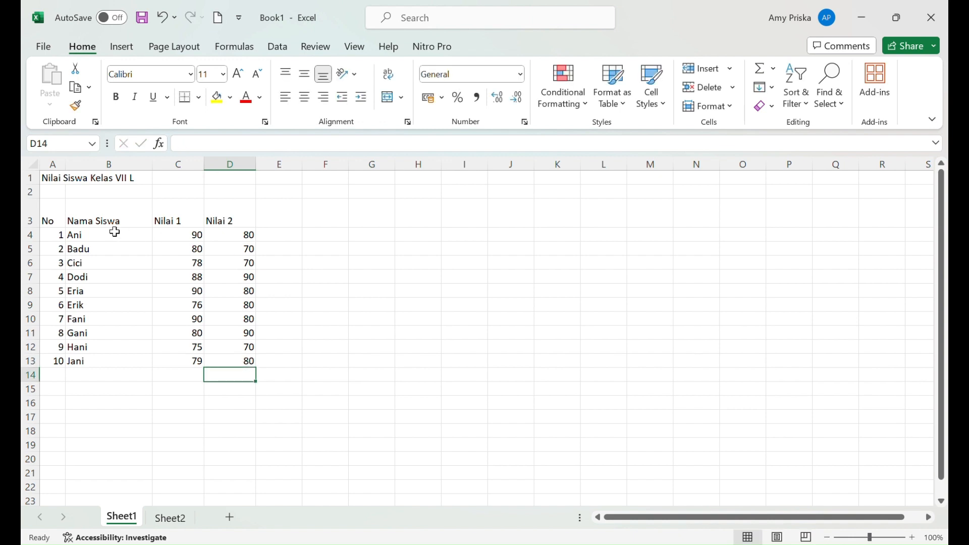
Apply all borders to the grade table in A3:D13, including its heading row.
{"action": "left_click", "coordinate": [336, 333]}
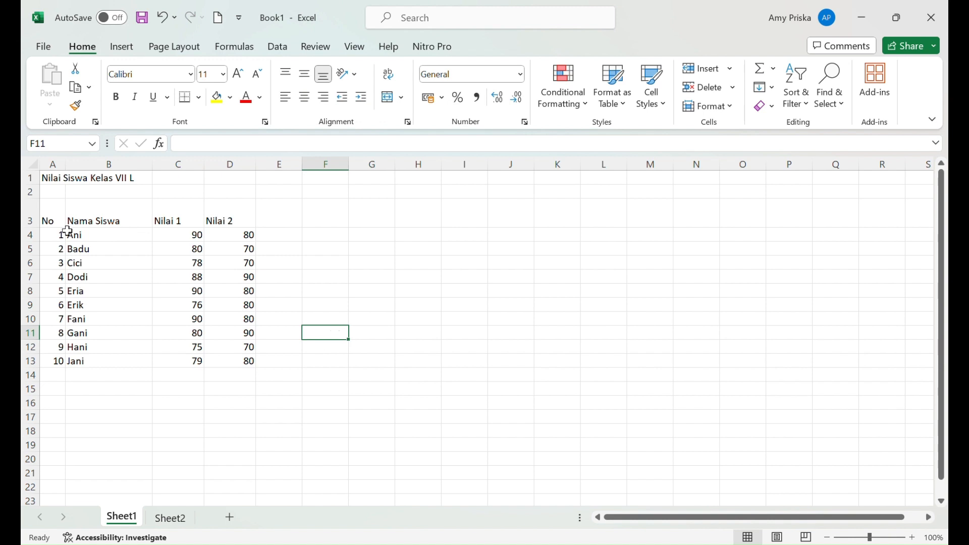
{"action": "left_click_drag", "start_coordinate": [61, 222], "coordinate": [234, 364]}
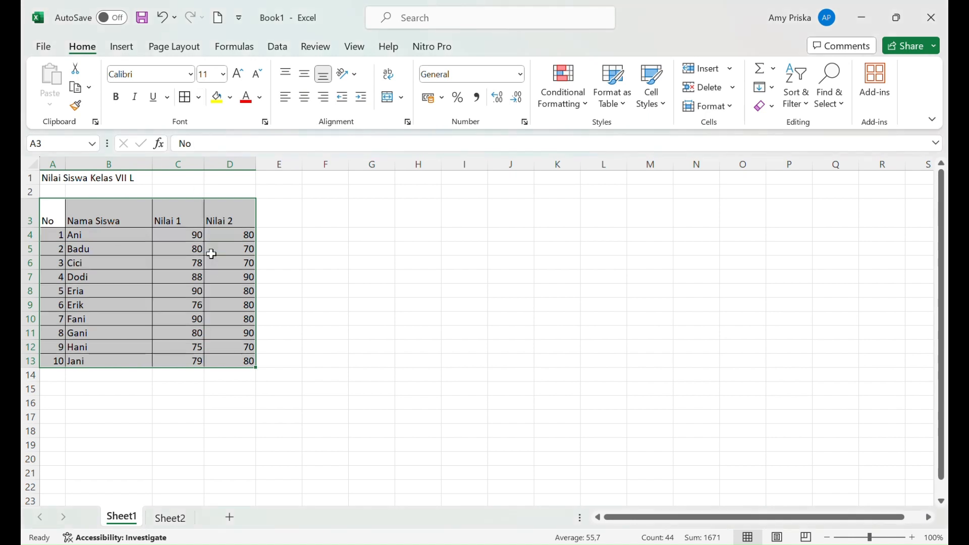
{"action": "left_click", "coordinate": [296, 240]}
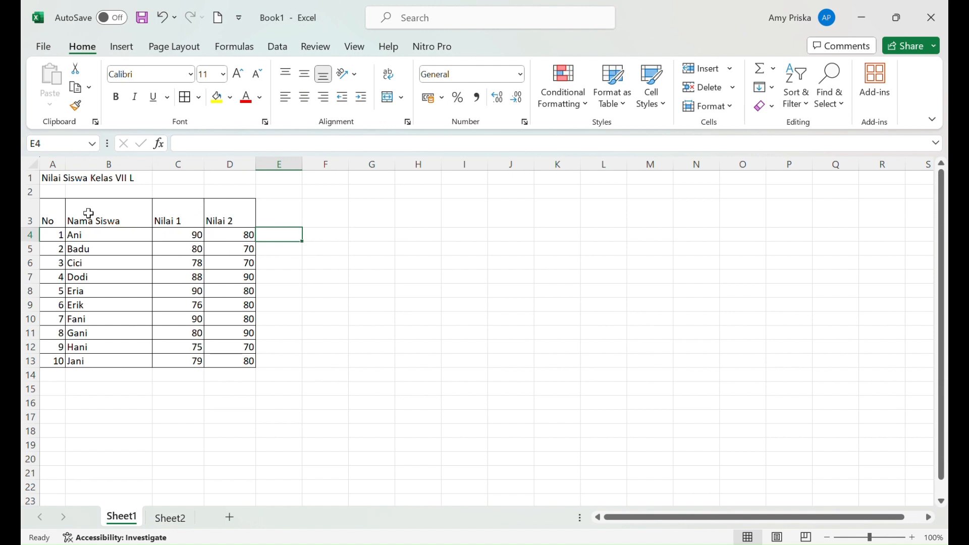
Merge and center the title Nilai Siswa Kelas VII L across cells A1 to D1 above the table.
{"action": "left_click", "coordinate": [55, 183]}
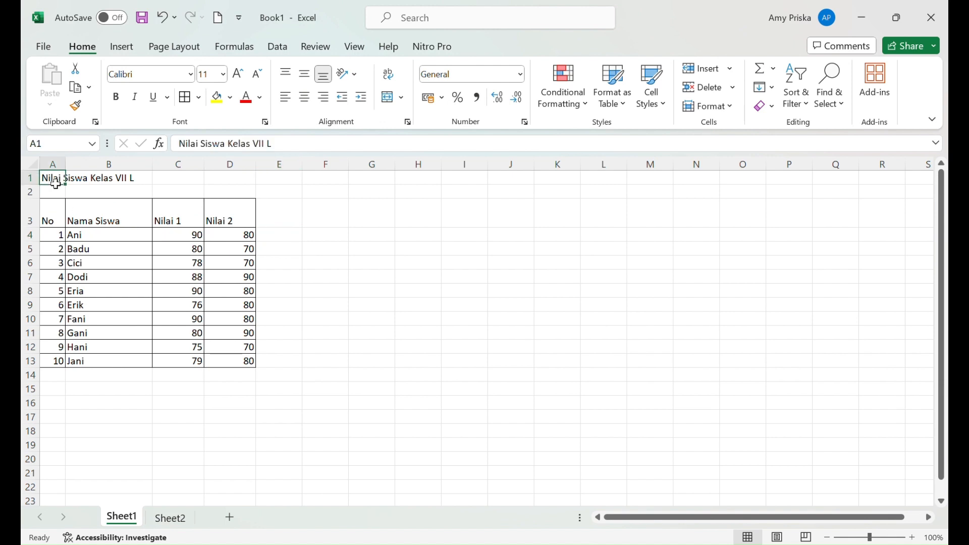
{"action": "left_click_drag", "start_coordinate": [49, 180], "coordinate": [218, 186]}
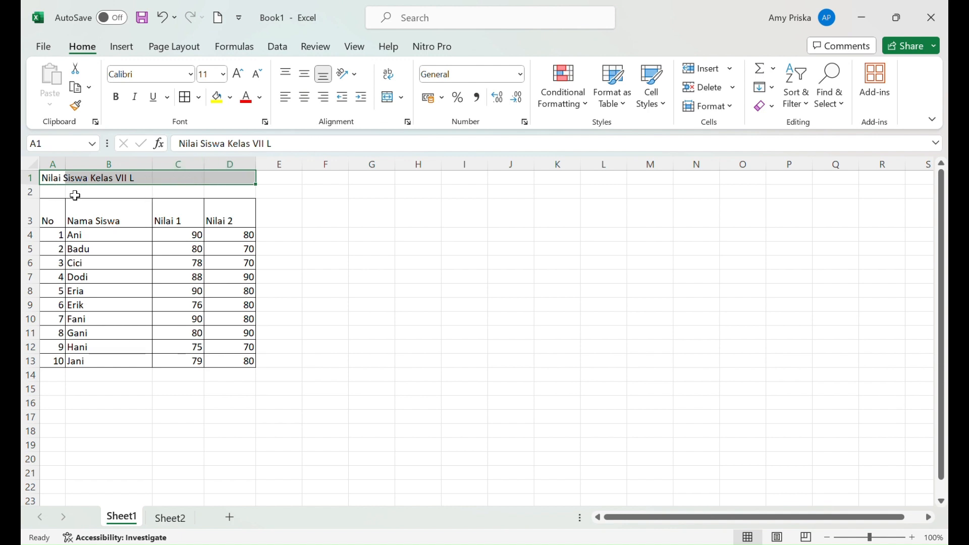
{"action": "left_click", "coordinate": [407, 123]}
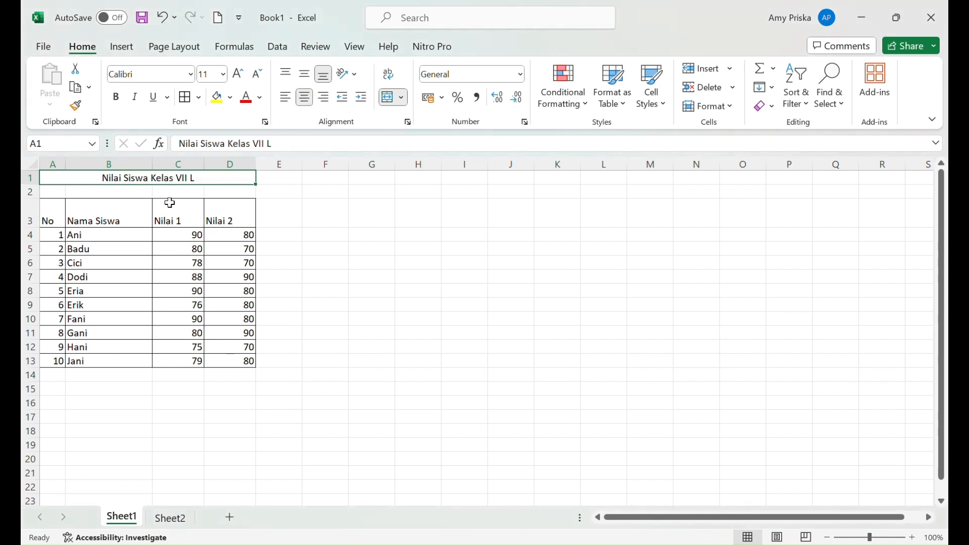
{"action": "left_click", "coordinate": [77, 195]}
{"action": "left_click", "coordinate": [74, 182]}
Center the table headings in A3:D3 horizontally and vertically and make them bold.
{"action": "left_click", "coordinate": [54, 223]}
{"action": "left_click_drag", "start_coordinate": [54, 223], "coordinate": [229, 223]}
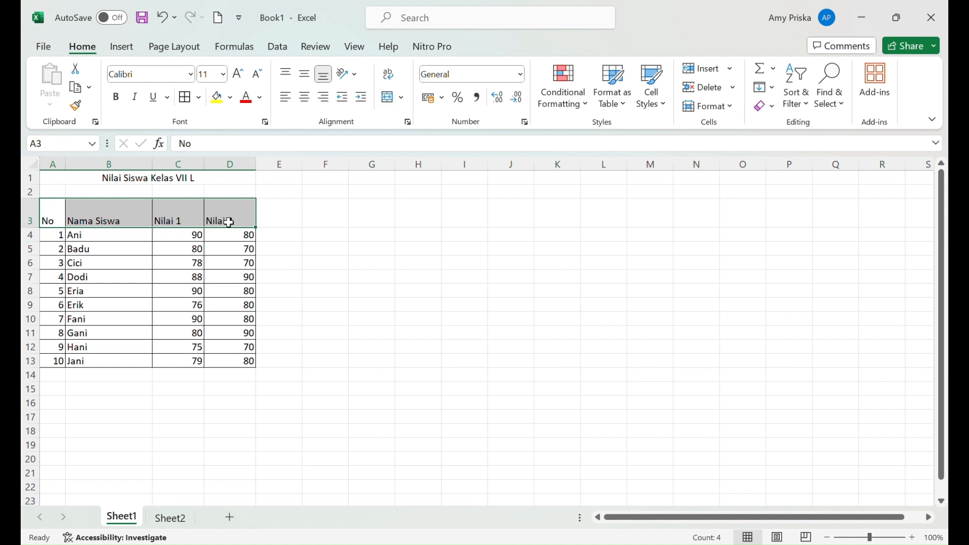
{"action": "left_click", "coordinate": [306, 99]}
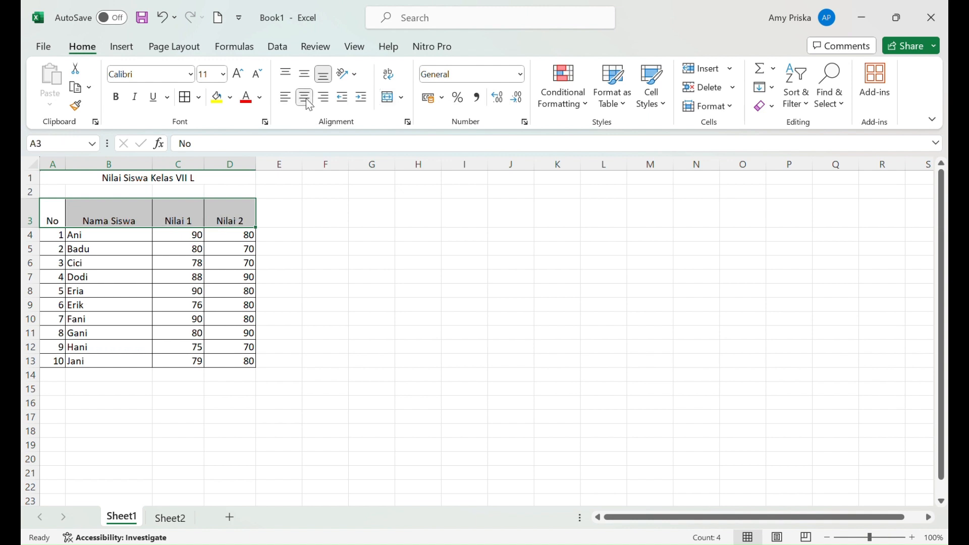
{"action": "left_click", "coordinate": [307, 78]}
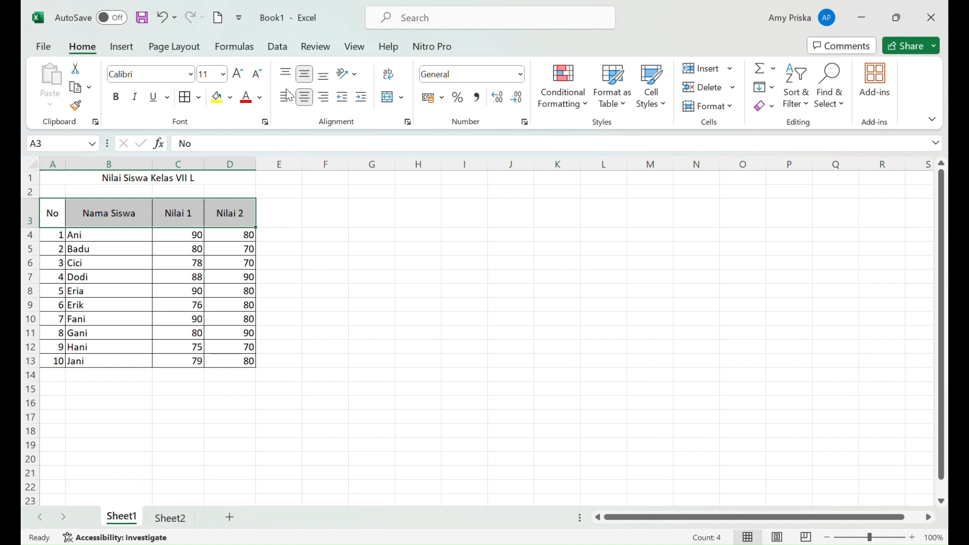
{"action": "left_click", "coordinate": [116, 98]}
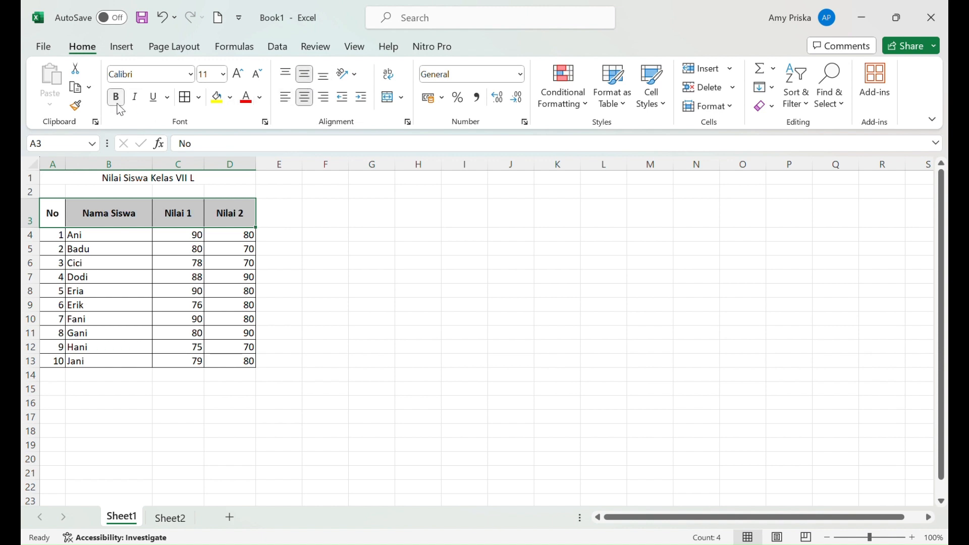
Set the font of the table headings in A3:D3 to Arial Black at size 11.
{"action": "left_click", "coordinate": [192, 80]}
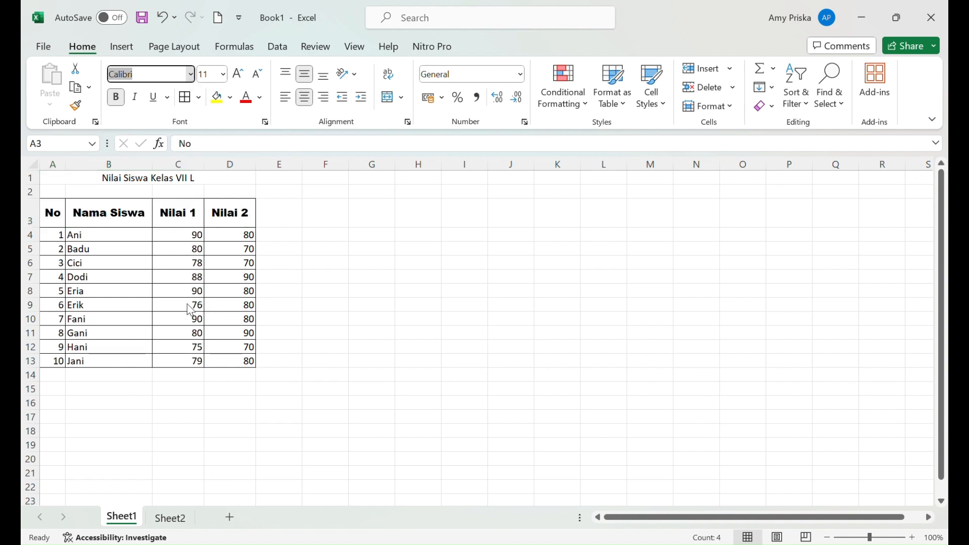
{"action": "type", "text": "Arial Black"}
{"action": "key", "text": "Return"}
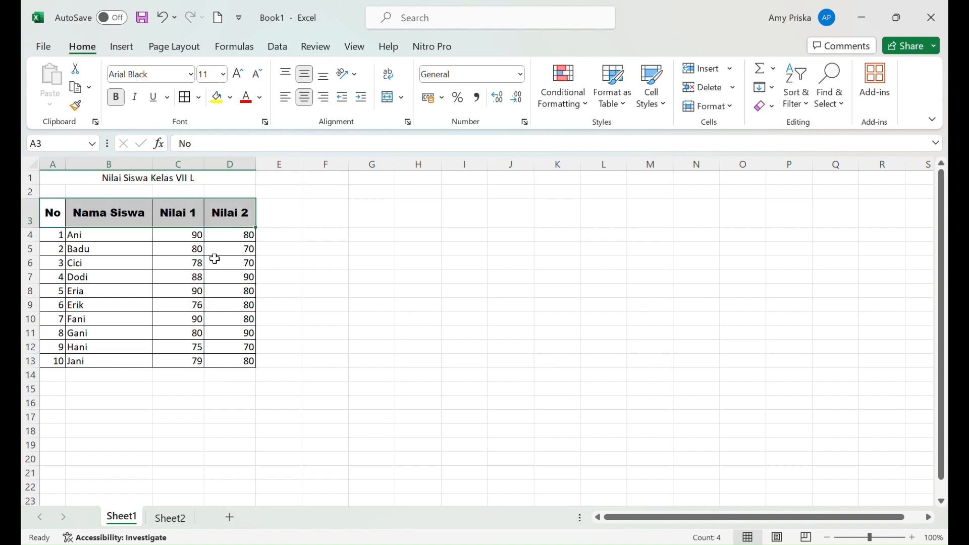
{"action": "left_click", "coordinate": [215, 75]}
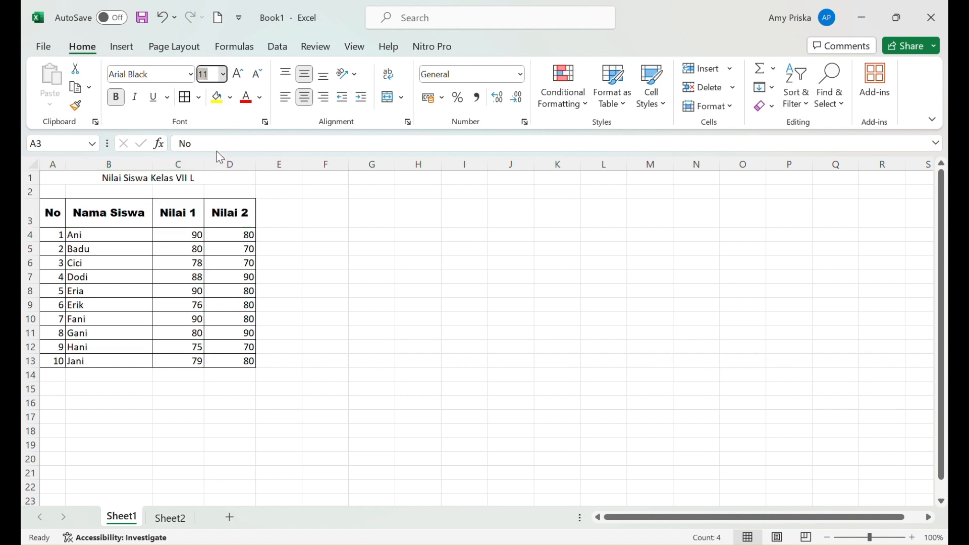
{"action": "key", "text": "Return"}
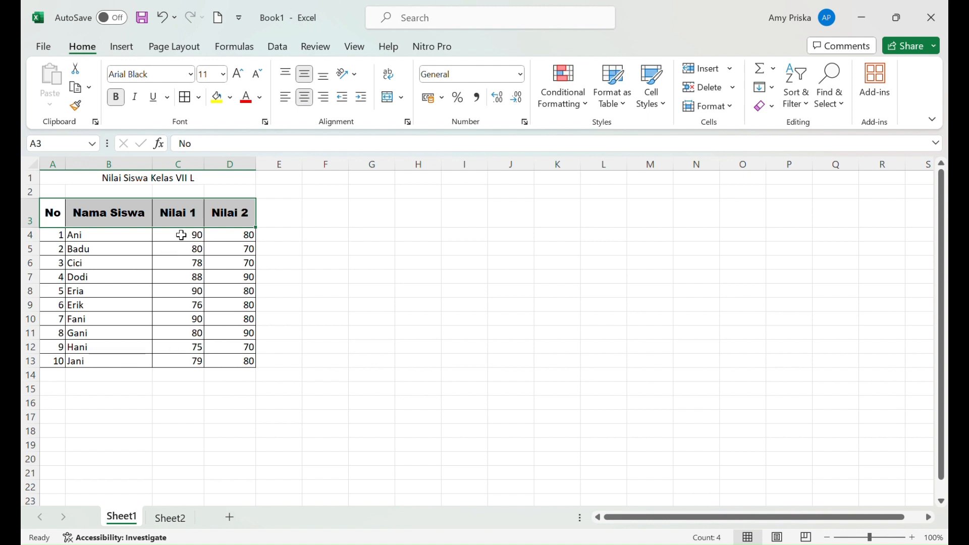
{"action": "left_click_drag", "start_coordinate": [182, 228], "coordinate": [214, 276]}
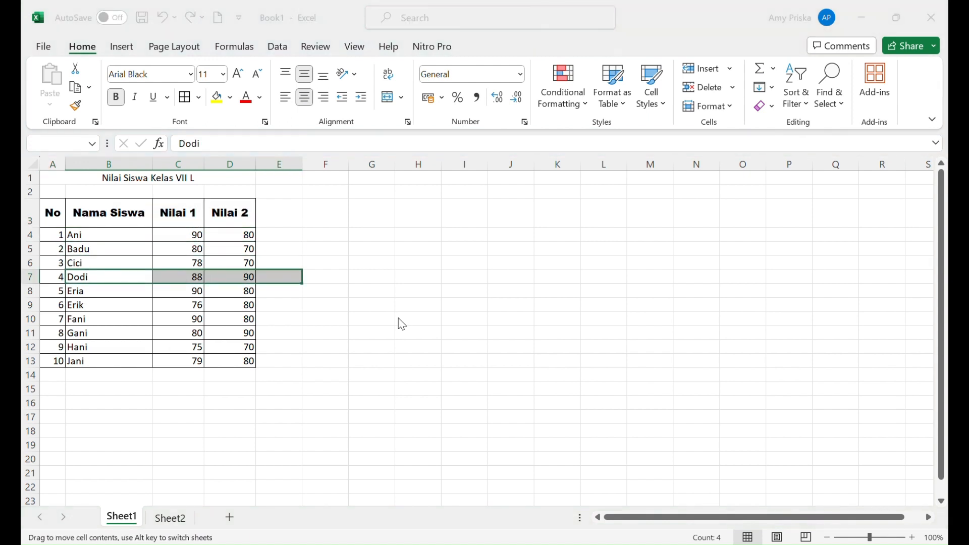
Center the grades in C4:D13 both horizontally and vertically within their cells.
{"action": "key", "text": "Escape"}
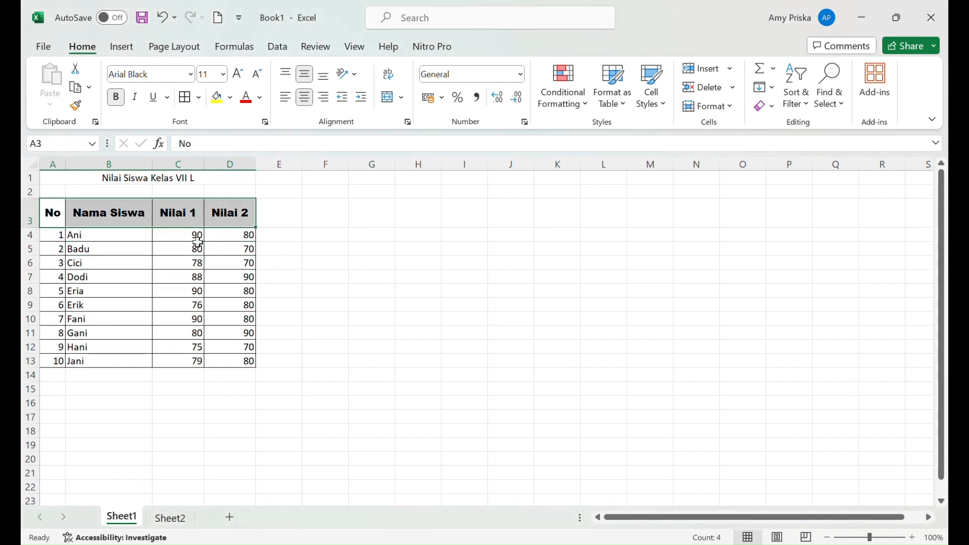
{"action": "left_click_drag", "start_coordinate": [198, 242], "coordinate": [233, 364]}
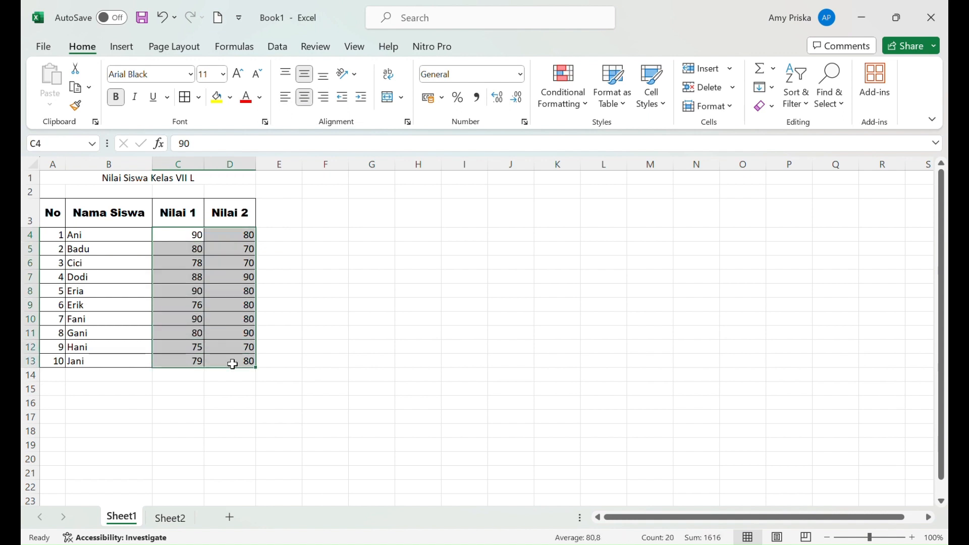
{"action": "left_click", "coordinate": [305, 97]}
{"action": "left_click", "coordinate": [305, 74]}
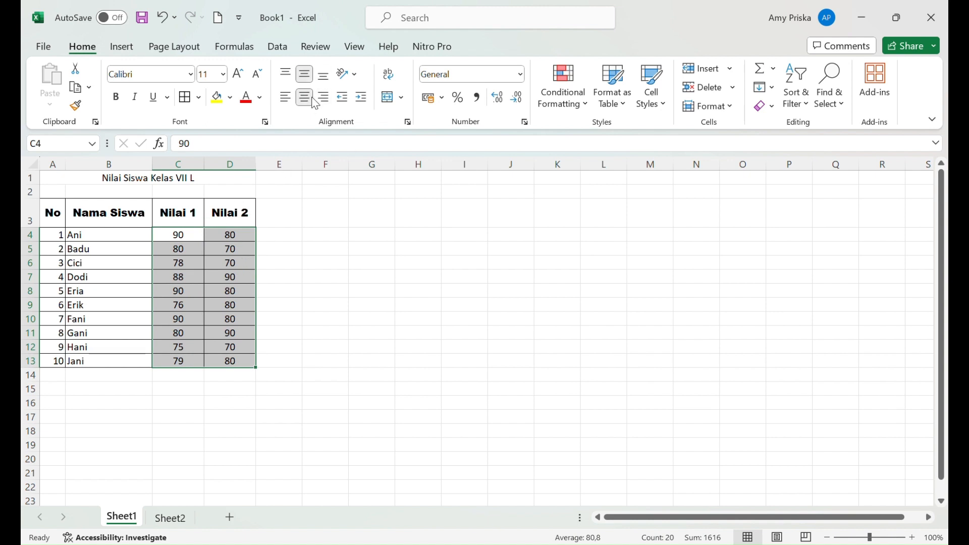
{"action": "left_click", "coordinate": [357, 278]}
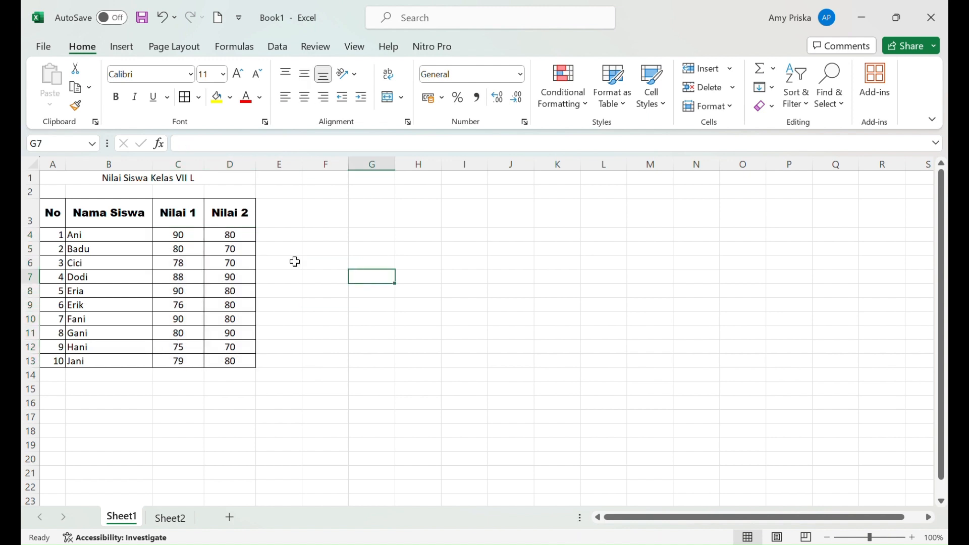
Make the merged title Nilai Siswa Kelas VII L in row 1 bold and set its font to Arial Black.
{"action": "left_click", "coordinate": [151, 180]}
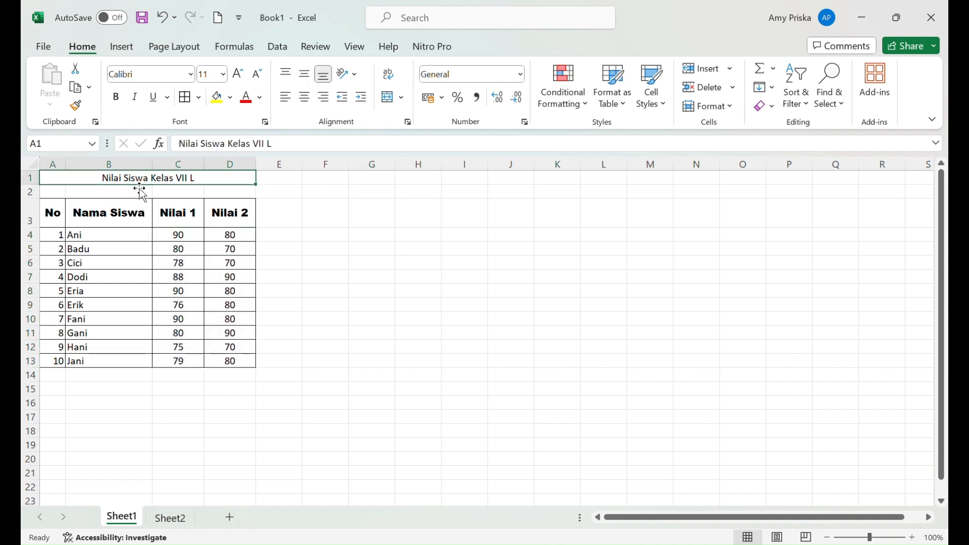
{"action": "left_click", "coordinate": [115, 96]}
{"action": "left_click", "coordinate": [187, 75]}
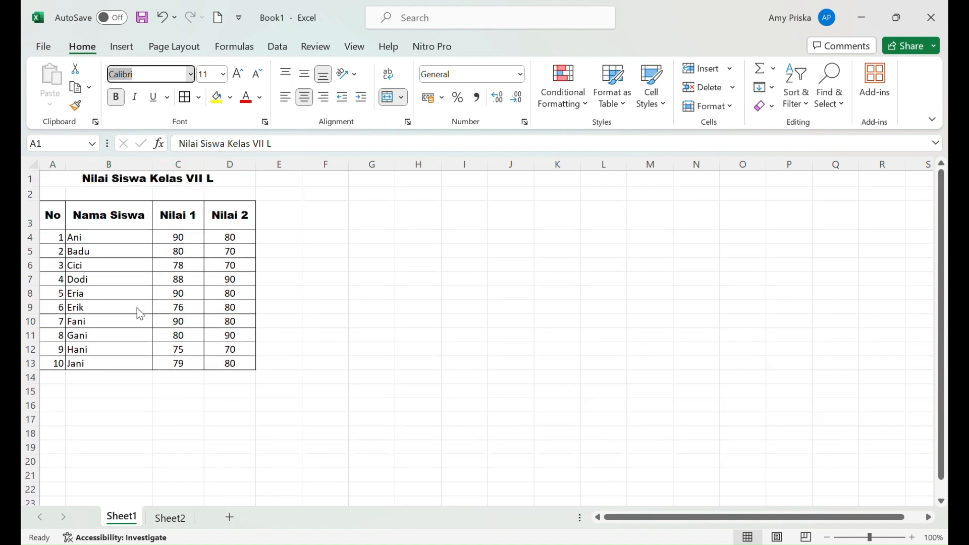
{"action": "left_click", "coordinate": [372, 213]}
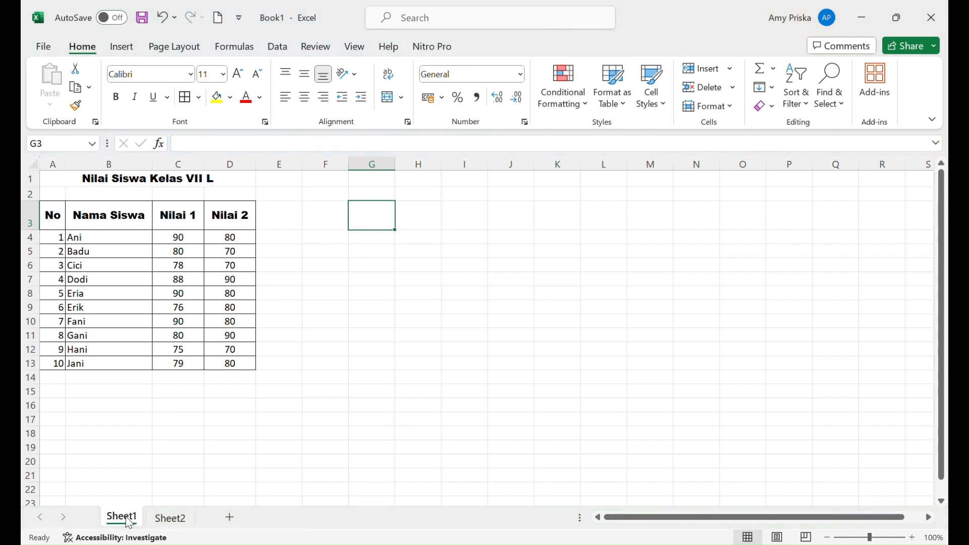
Rename the worksheet Sheet1 as Latihan1.
{"action": "left_click_drag", "start_coordinate": [129, 523], "coordinate": [172, 362]}
{"action": "type", "text": "L"}
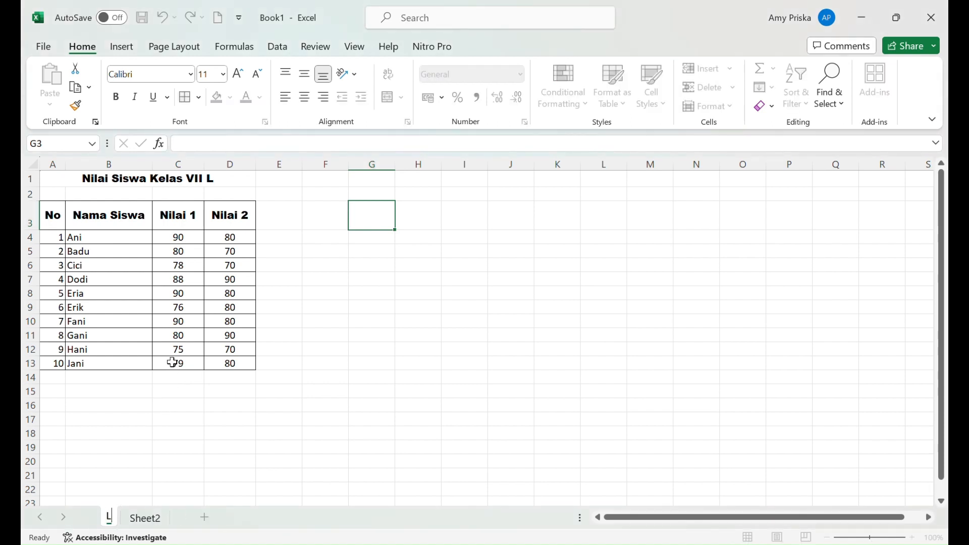
{"action": "type", "text": "atihan"}
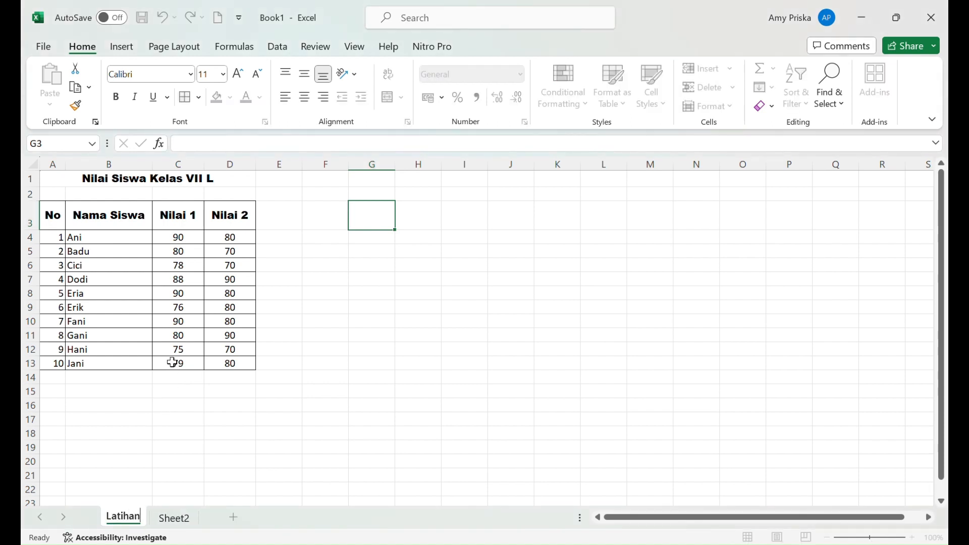
{"action": "type", "text": "1"}
{"action": "key", "text": "Return"}
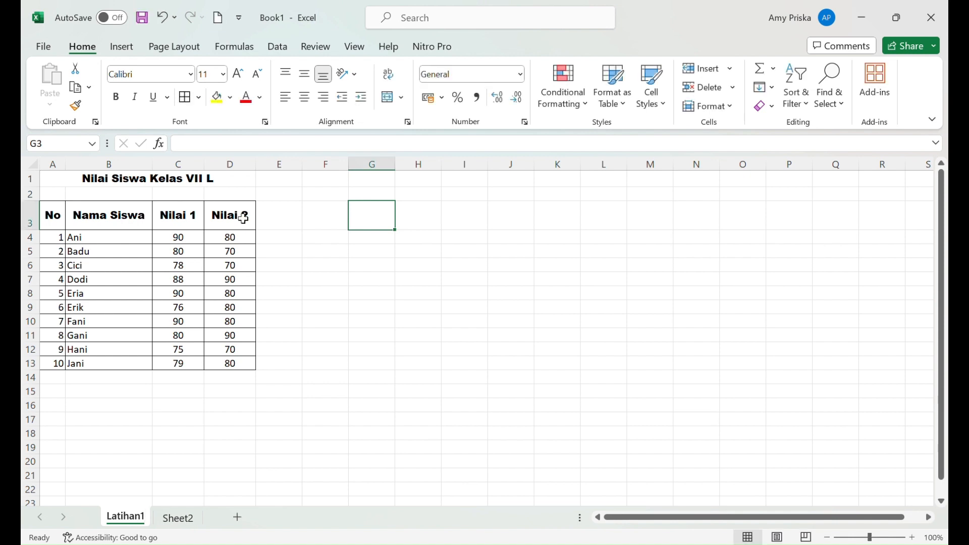